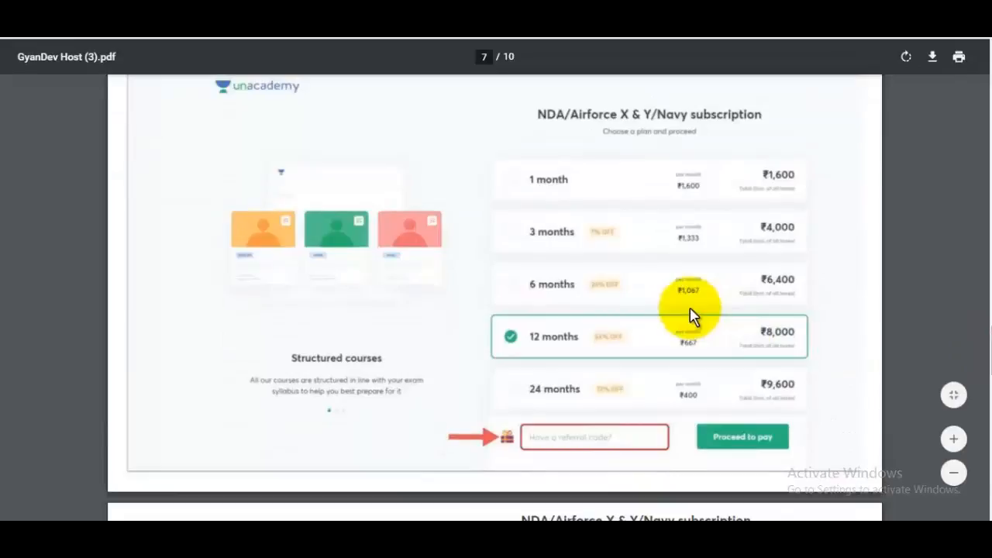
Step: Scroll the Unacademy subscription PDF from page 7 down to page 9
scroll(980, 395, "down", 10)
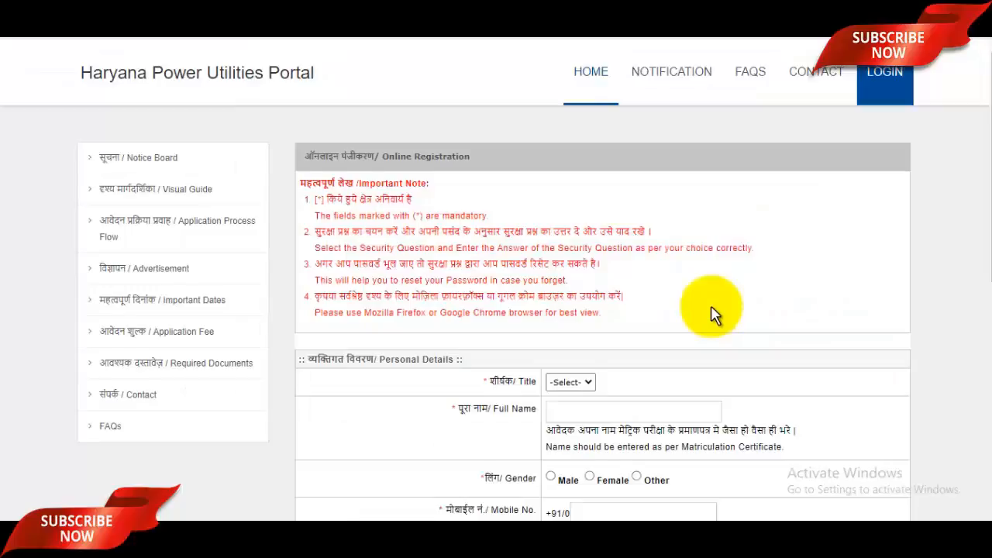
scroll(713, 314, "down", 2)
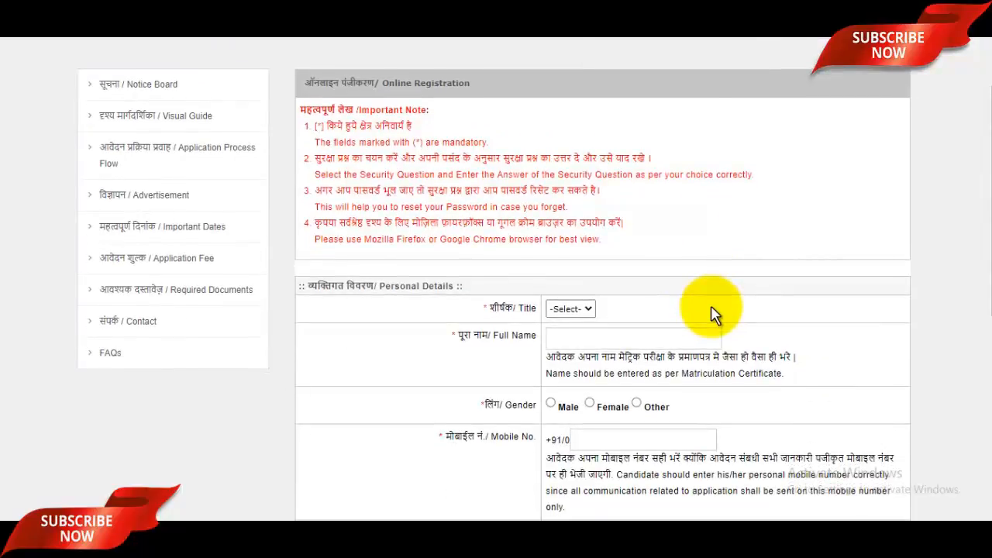
Step: Enlarge the registration form, set Title to Mr and enter the applicant's full name
key("ctrl+plus")
key("ctrl+plus")
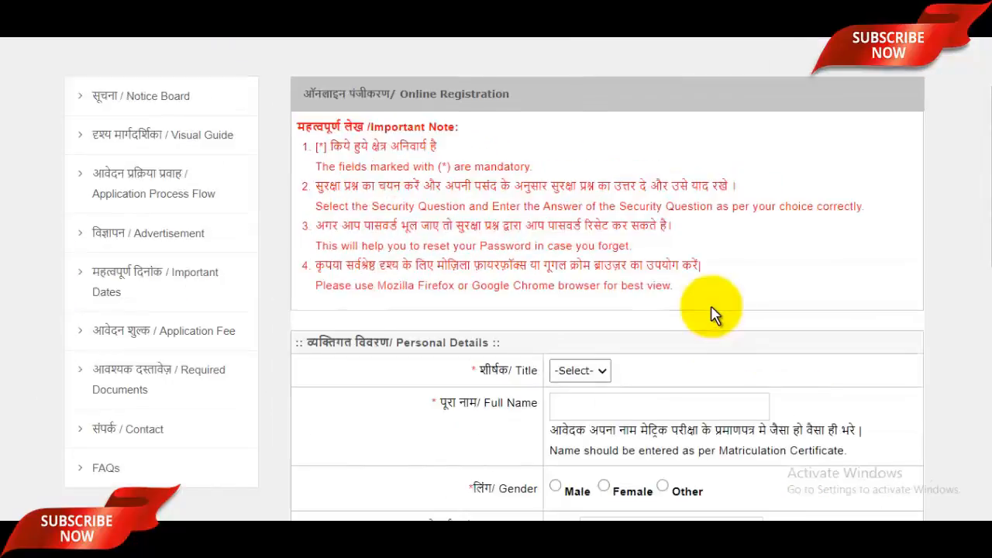
scroll(713, 314, "up", 1)
scroll(713, 310, "down", 2)
left_click(567, 319)
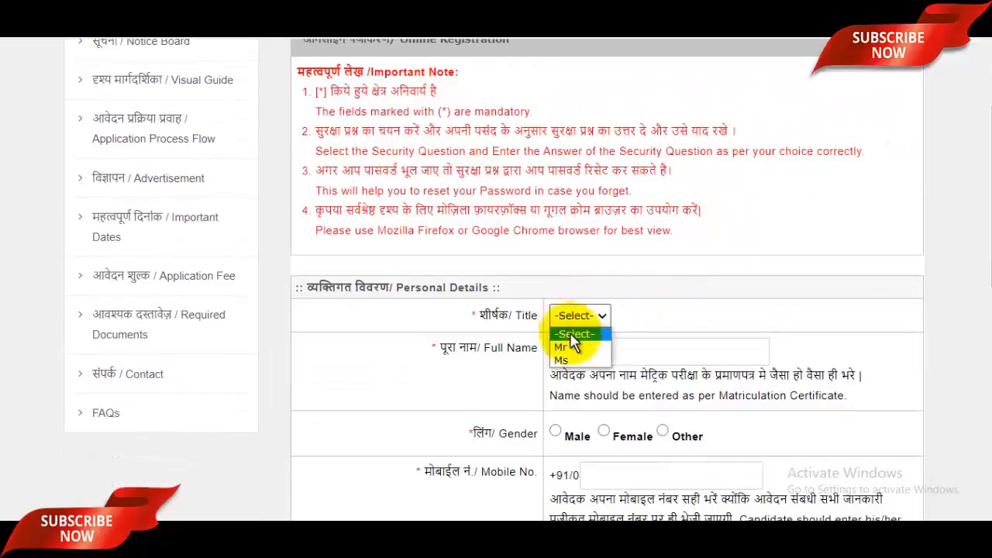
left_click(573, 346)
scroll(598, 303, "down", 2)
left_click(602, 207)
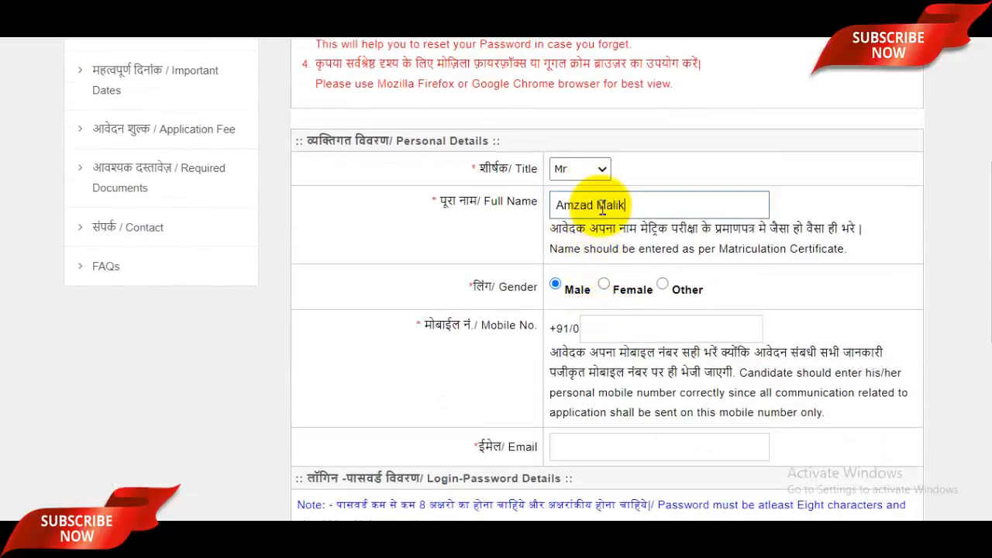
Step: Fill in the mobile number and e-mail address, then the password and its confirmation
scroll(602, 207, "down", 3)
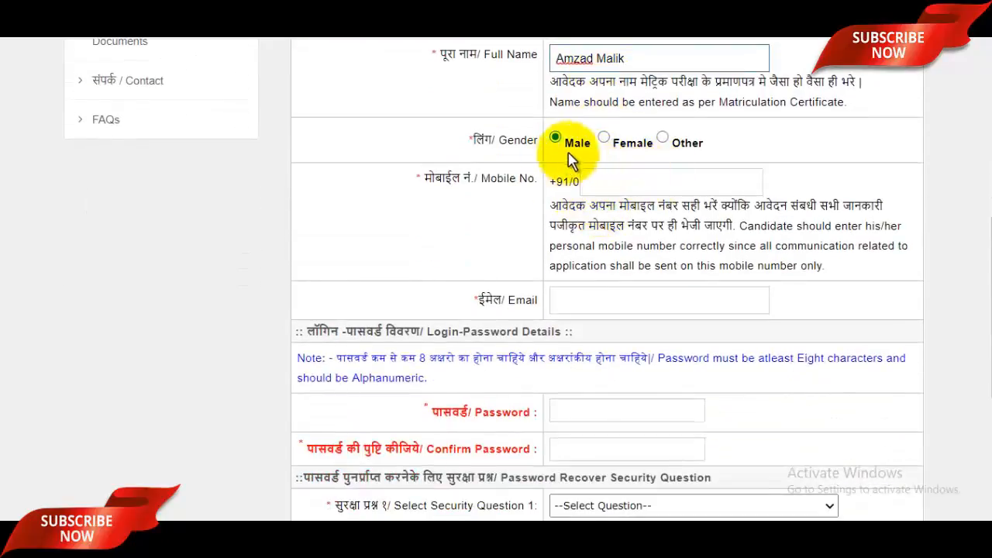
left_click(636, 180)
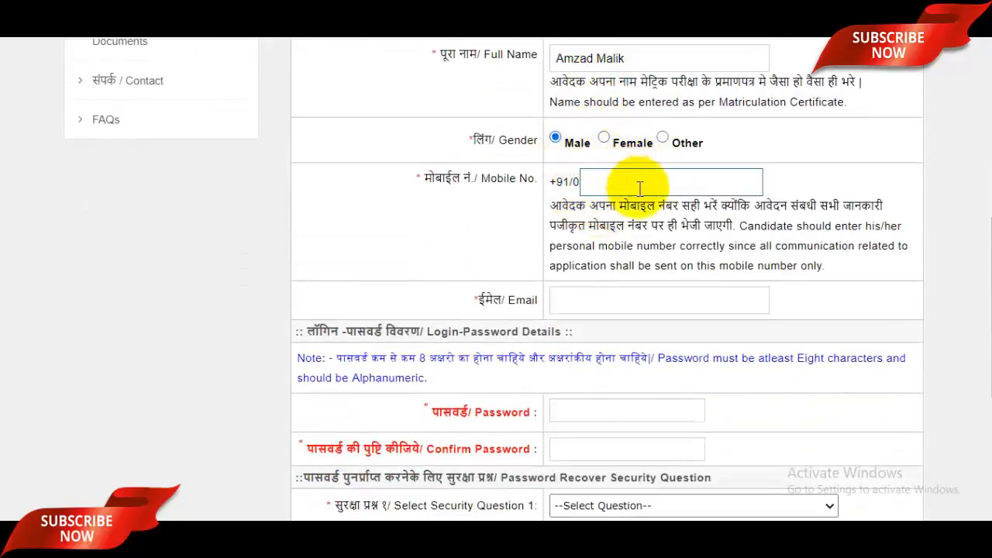
left_click(632, 302)
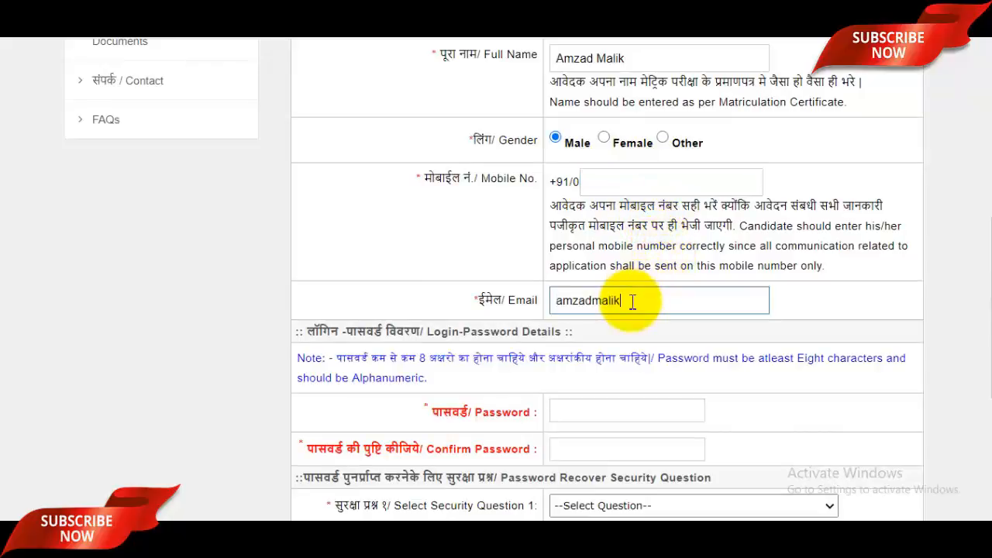
scroll(632, 302, "down", 2)
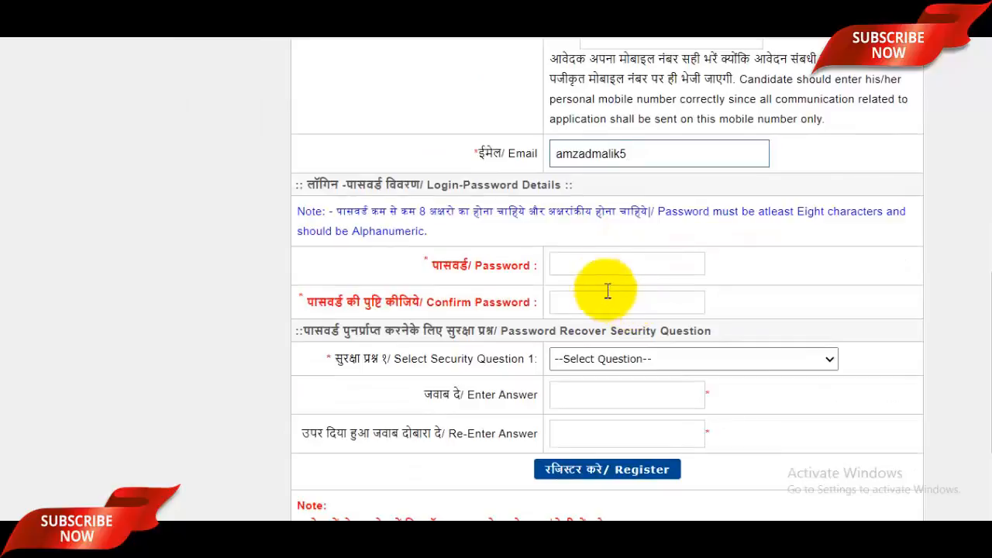
left_click(600, 262)
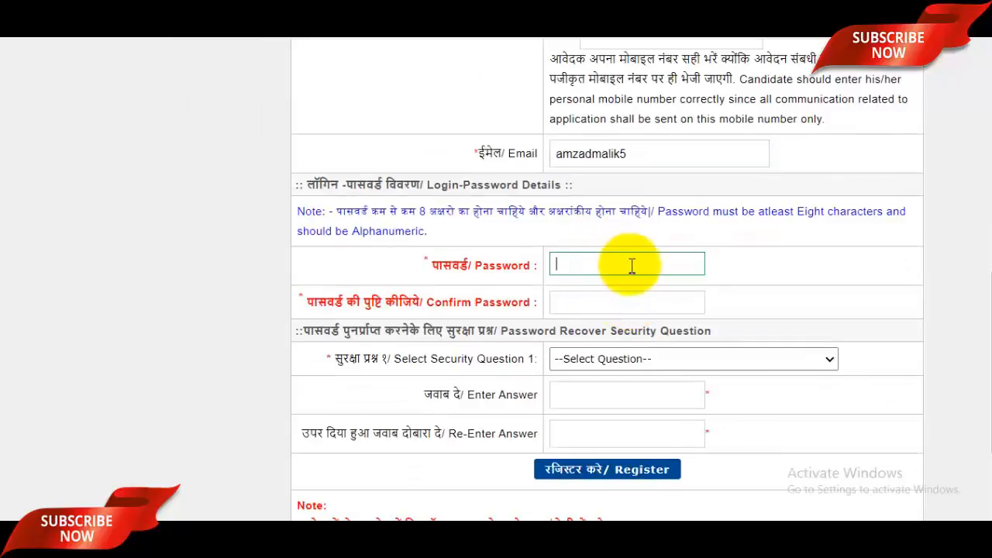
left_click(612, 301)
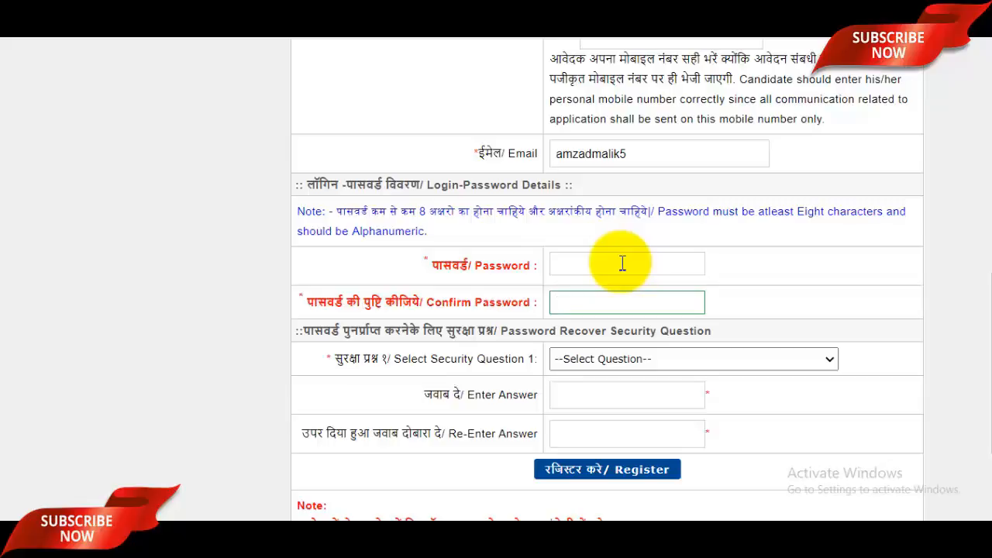
Step: Choose 'Give the name of the city where you born ?' and enter its answer twice
scroll(623, 263, "down", 2)
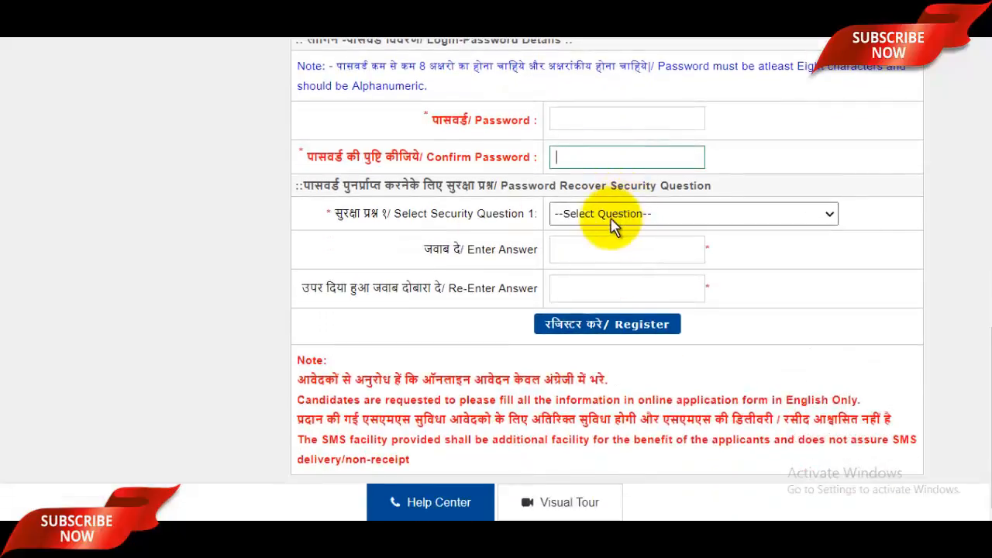
left_click(638, 222)
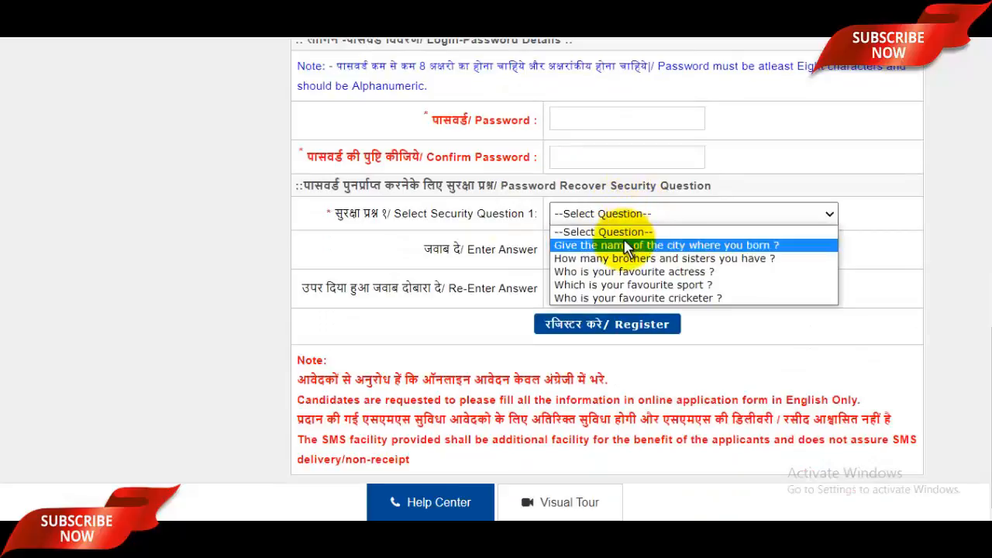
left_click(625, 246)
left_click(626, 250)
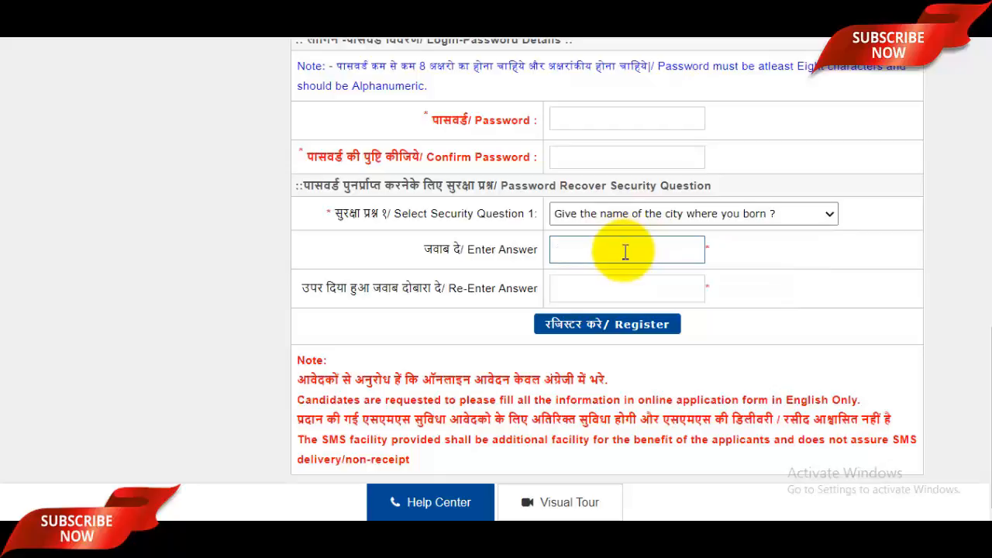
left_click(601, 288)
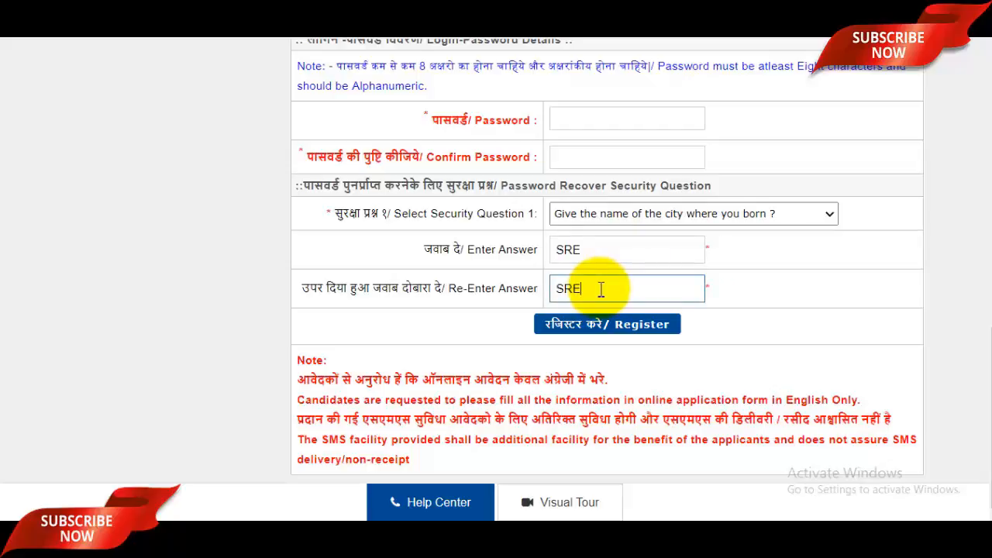
Step: Submit the registration form with Register
scroll(601, 288, "up", 10)
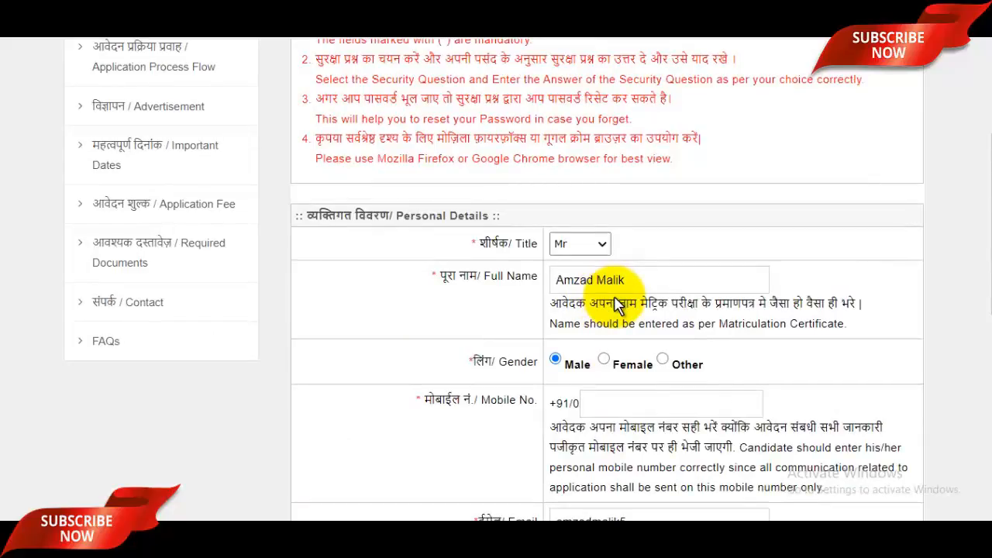
scroll(616, 304, "down", 1)
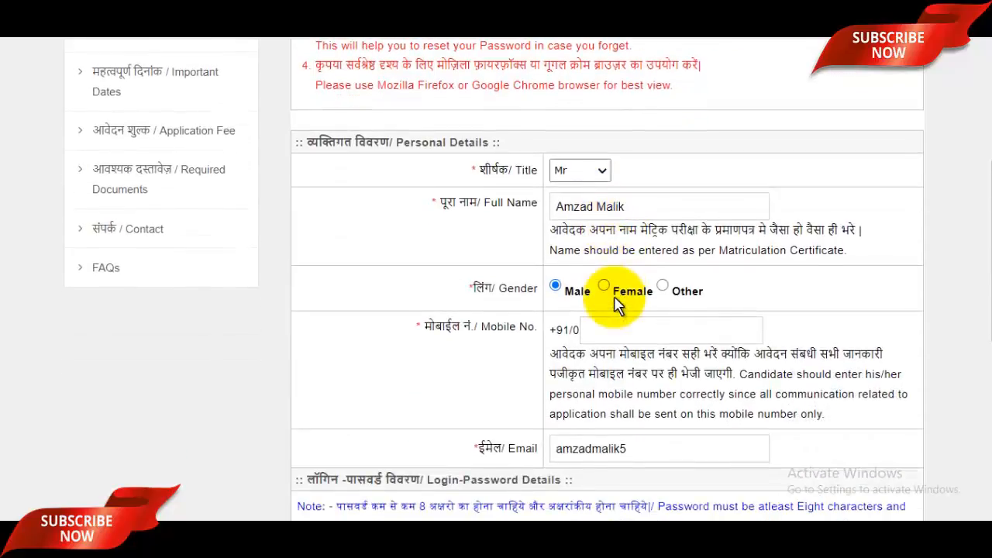
scroll(616, 304, "down", 4)
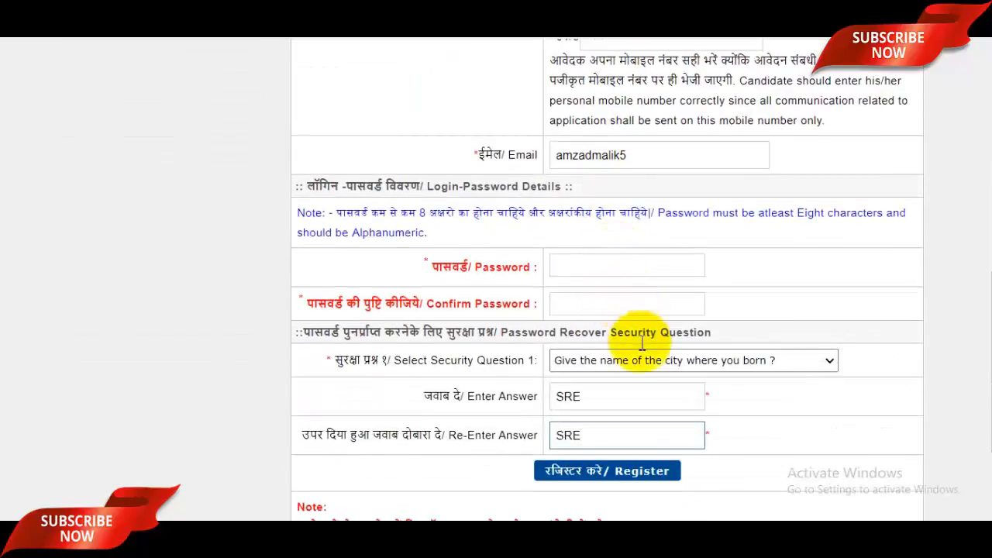
scroll(642, 339, "down", 2)
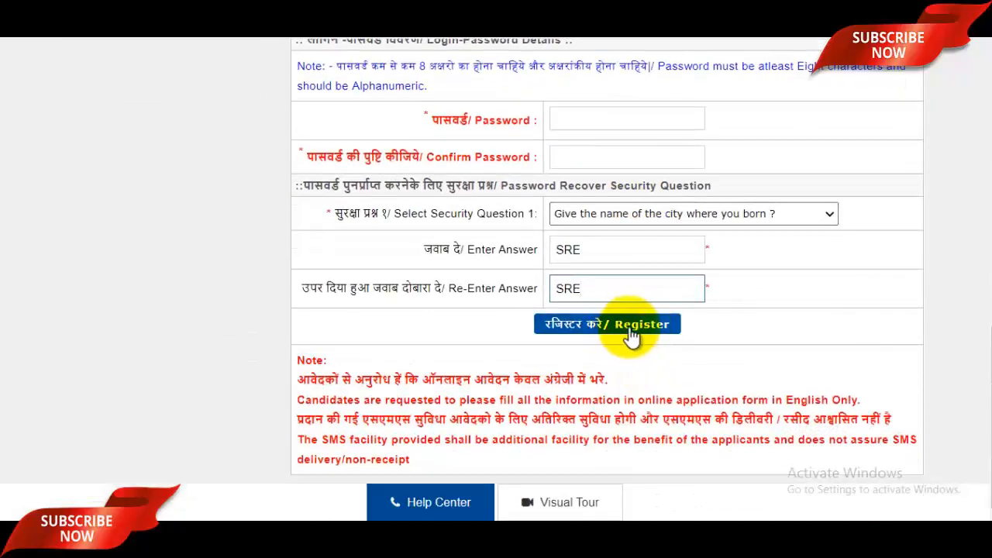
left_click(629, 325)
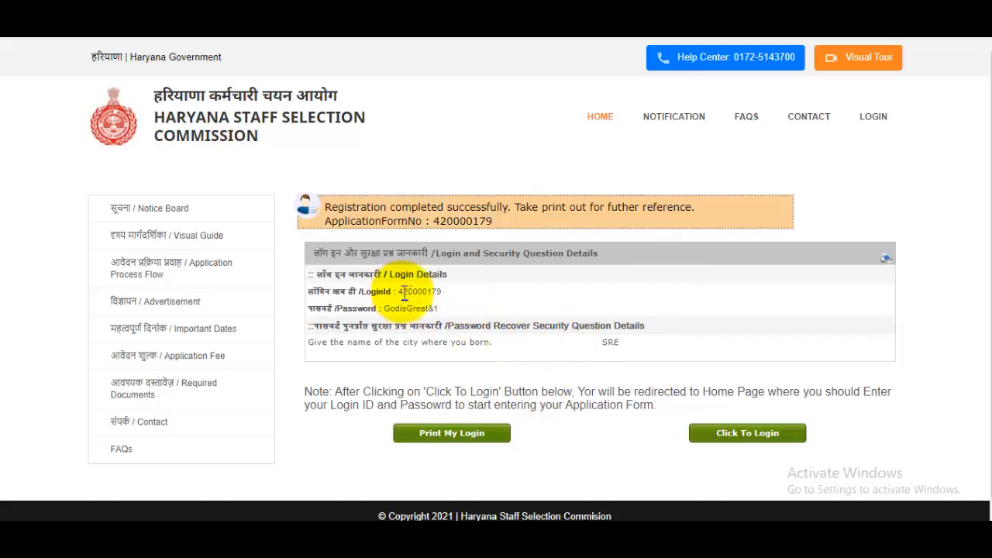
Step: Select and copy the LoginId value on the registration confirmation page
left_click_drag(399, 292, 448, 292)
key("ctrl+c")
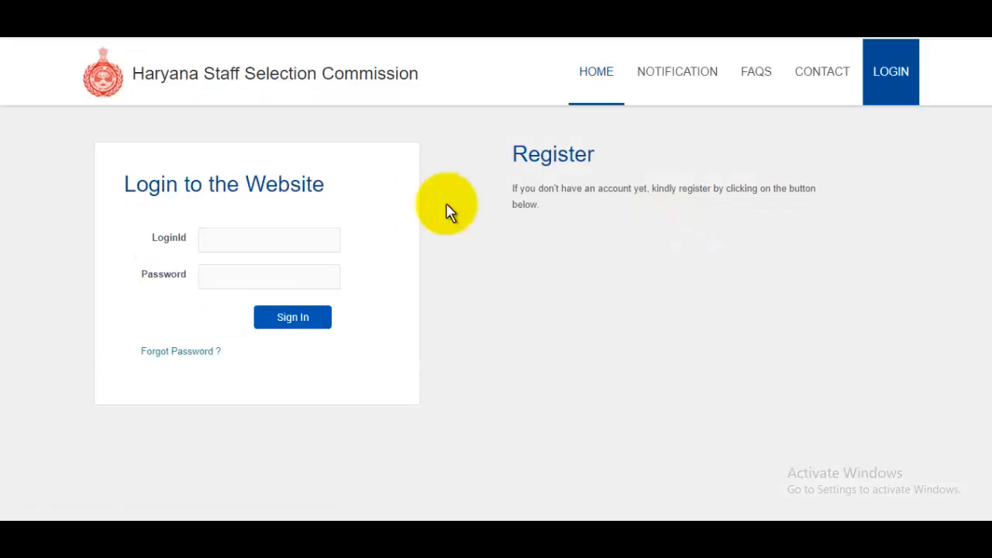
Step: Log in by pasting the copied LoginId, entering the password and signing in
left_click(242, 238)
key("ctrl+v")
left_click(254, 277)
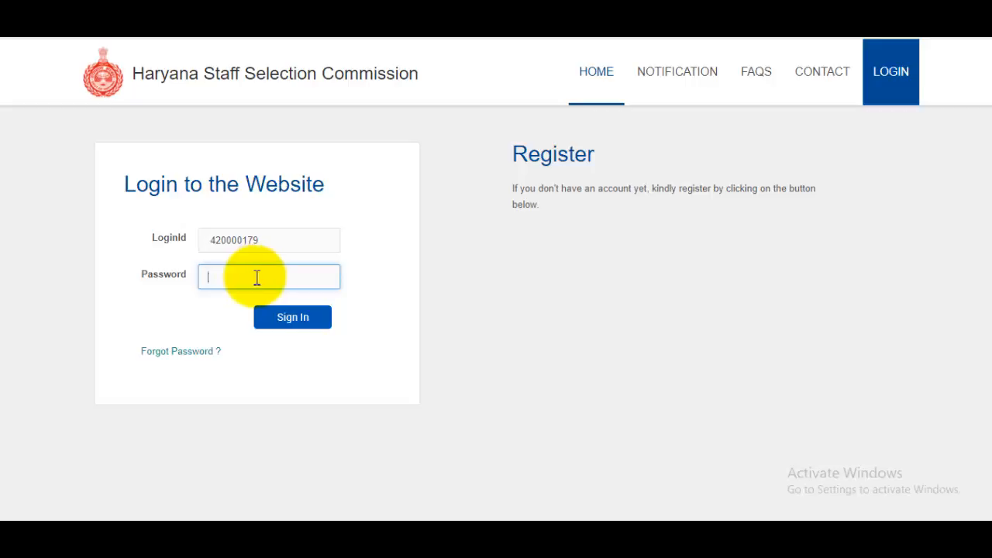
left_click(293, 319)
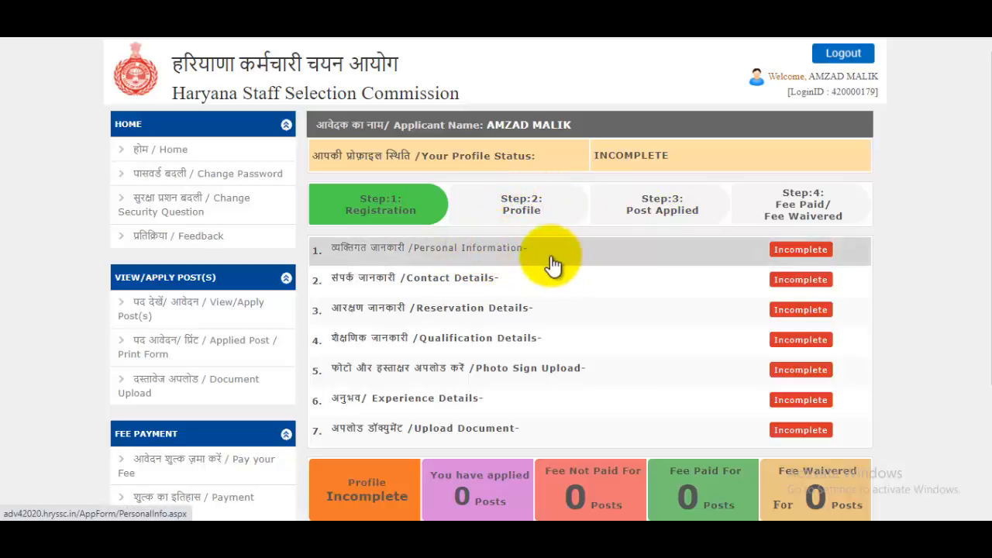
Step: Open Personal Information and fill in the father's and mother's names
left_click(693, 261)
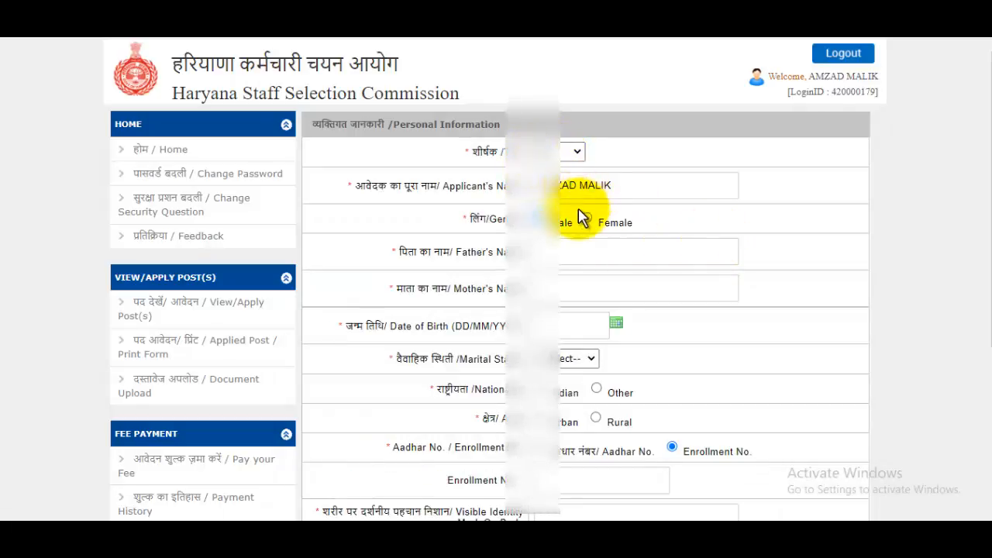
left_click(605, 254)
left_click(598, 285)
scroll(613, 276, "down", 2)
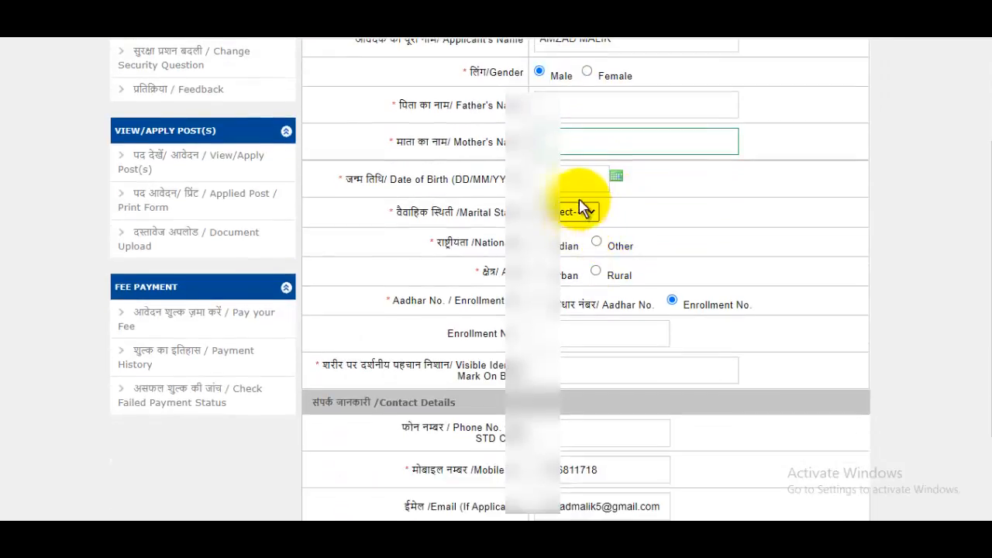
Step: Set the date of birth to a day in May 1997 via the calendar
left_click(620, 175)
left_click(617, 176)
left_click(650, 208)
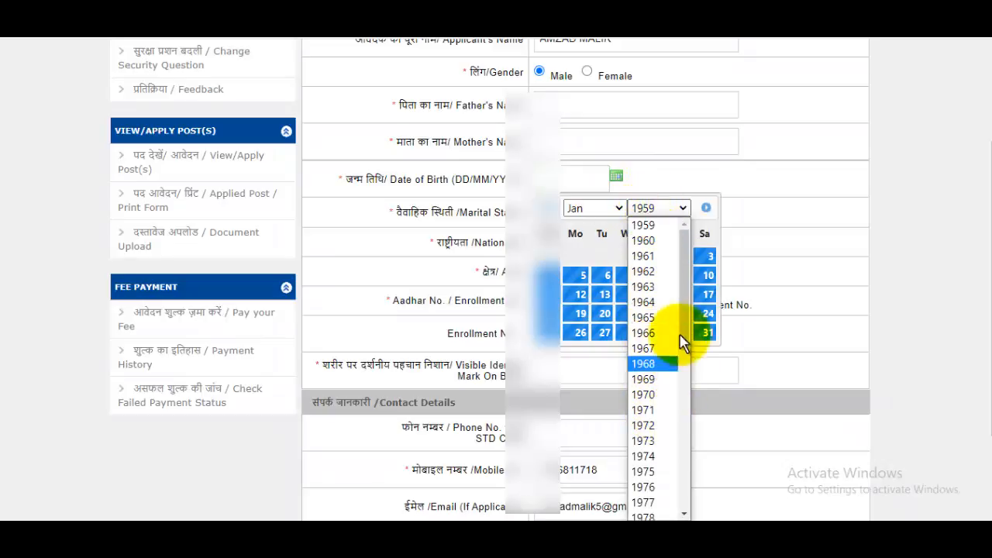
left_click_drag(688, 288, 687, 418)
left_click(642, 482)
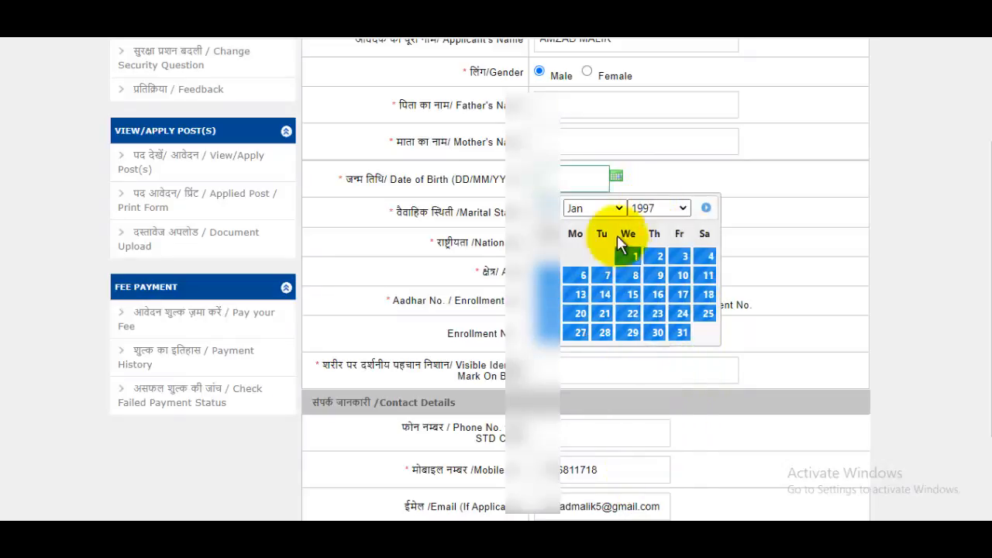
left_click(611, 208)
left_click(586, 287)
left_click(680, 257)
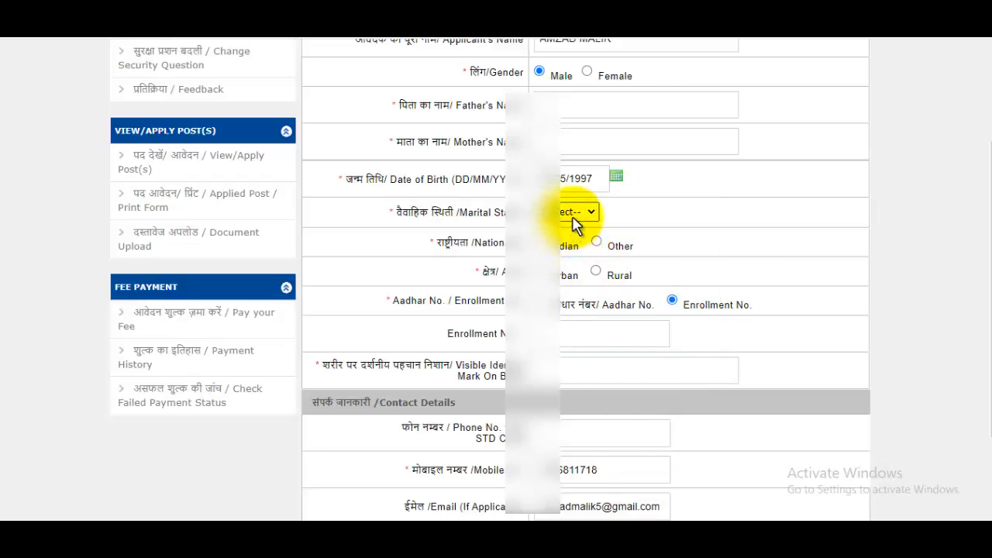
Step: Set marital status Married, nationality Indian, and identity type Aadhar No
left_click(573, 225)
left_click(572, 256)
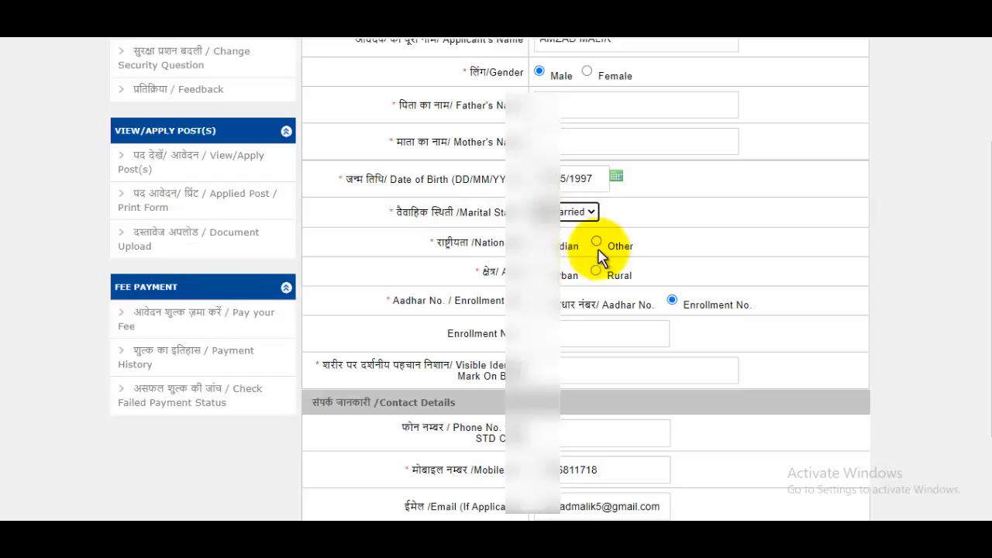
left_click(539, 241)
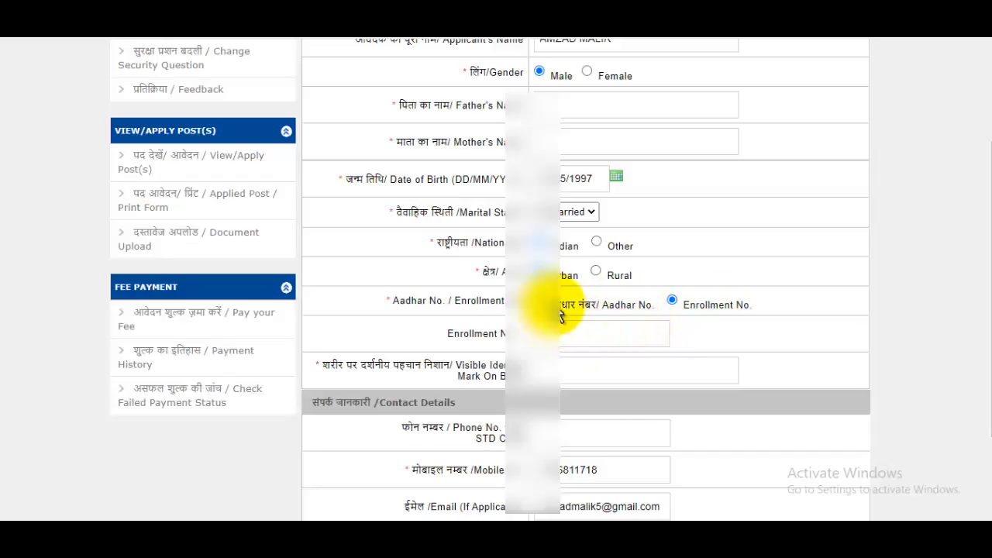
left_click(596, 312)
Step: Enter the Aadhaar number, dismiss the Aadhaar notice, and fill the visible identification mark
left_click(608, 335)
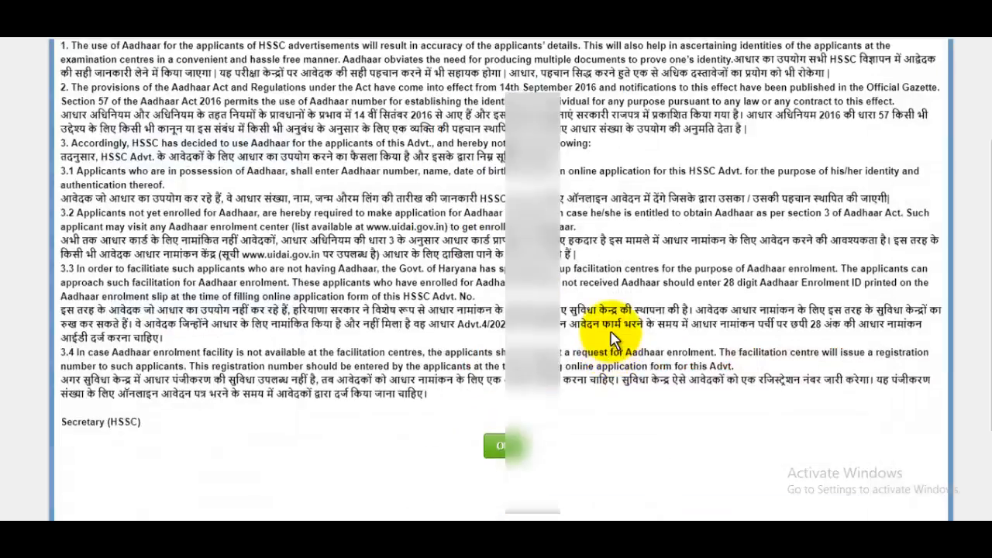
left_click(500, 441)
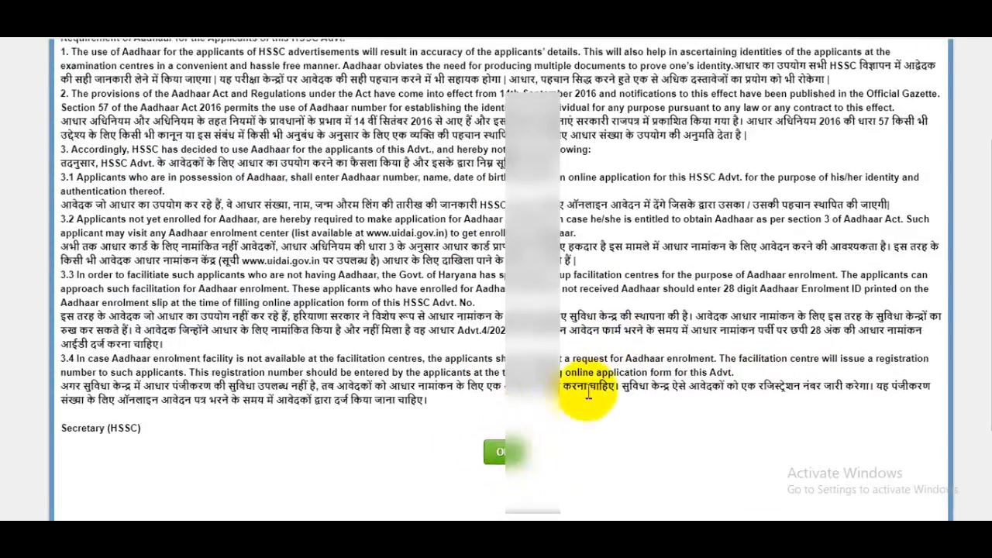
scroll(625, 327, "down", 2)
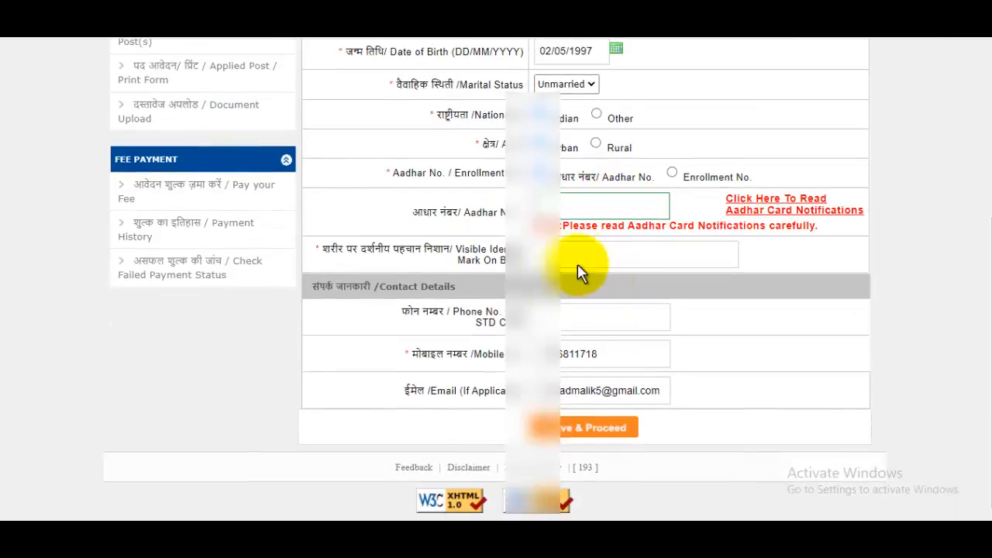
left_click(579, 257)
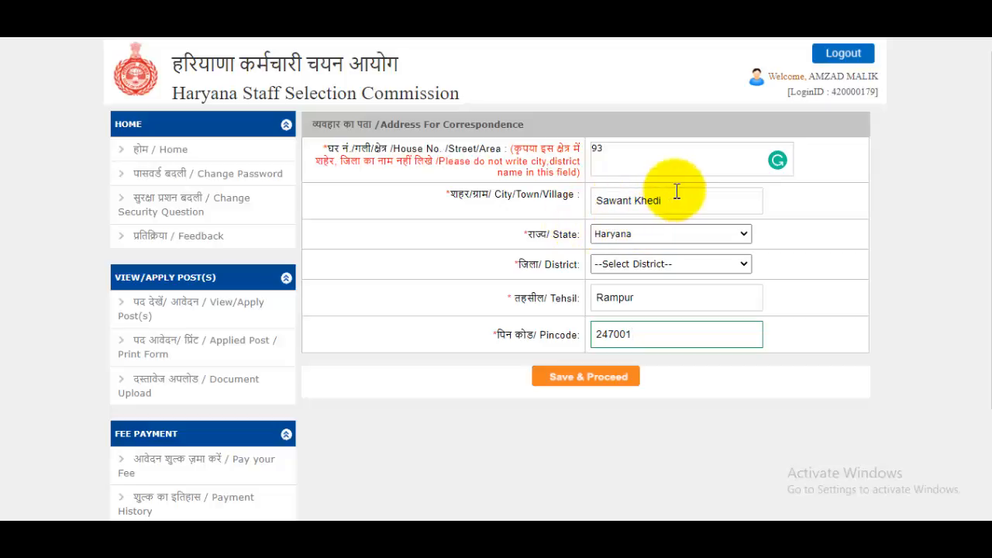
Step: Edit the house number and street line of the correspondence address
left_click(678, 155)
left_click(911, 251)
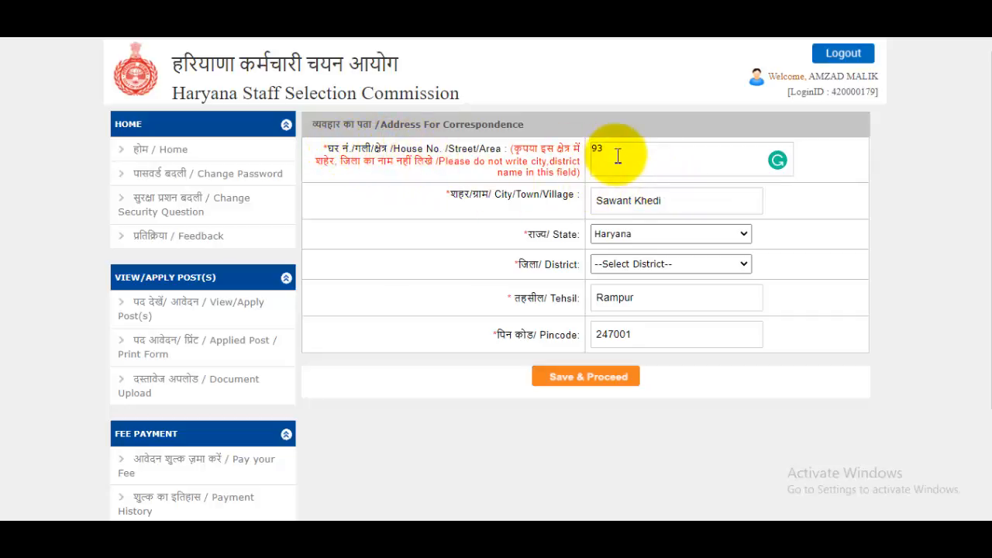
left_click(669, 162)
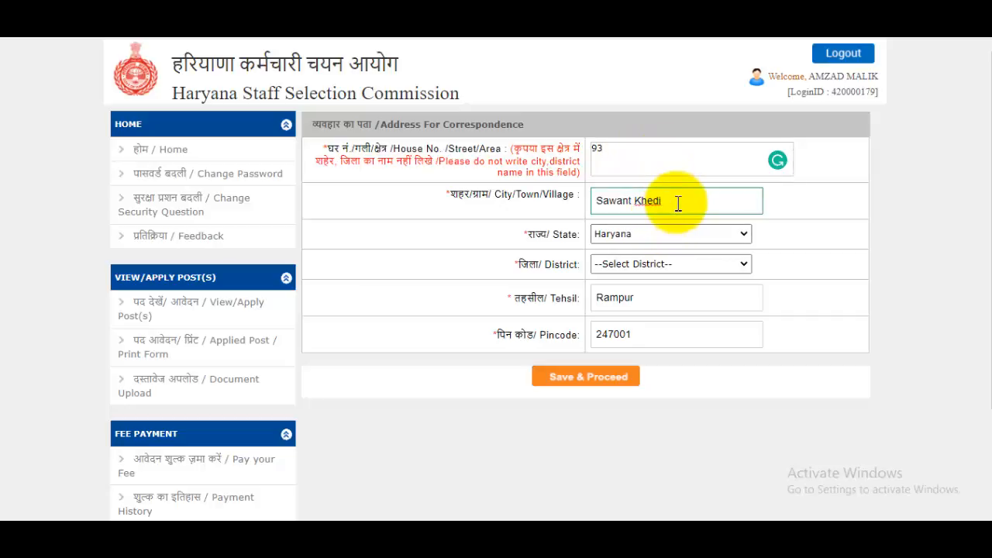
Step: Choose district Ambala, check tehsil and pincode 247001, and save the address
left_click(665, 233)
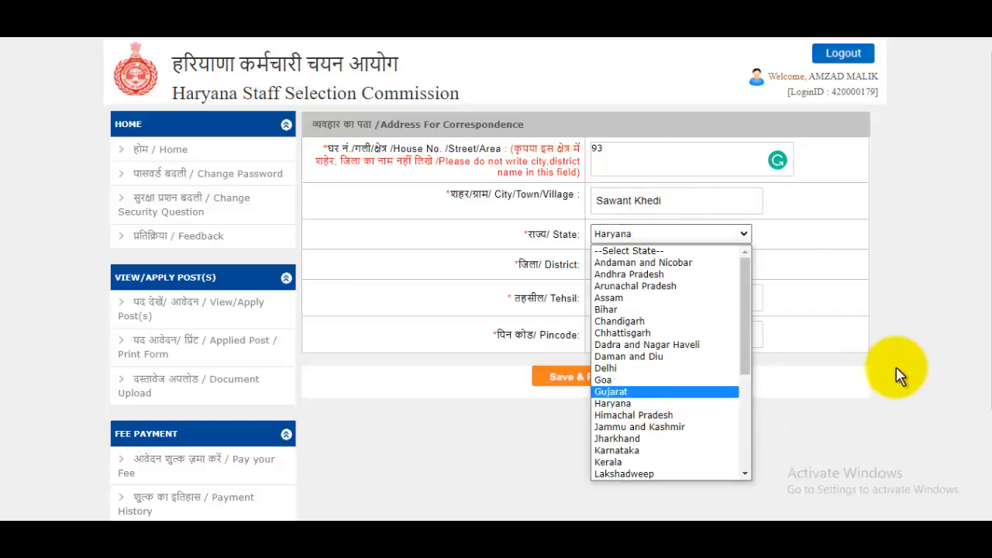
left_click(896, 366)
left_click(685, 267)
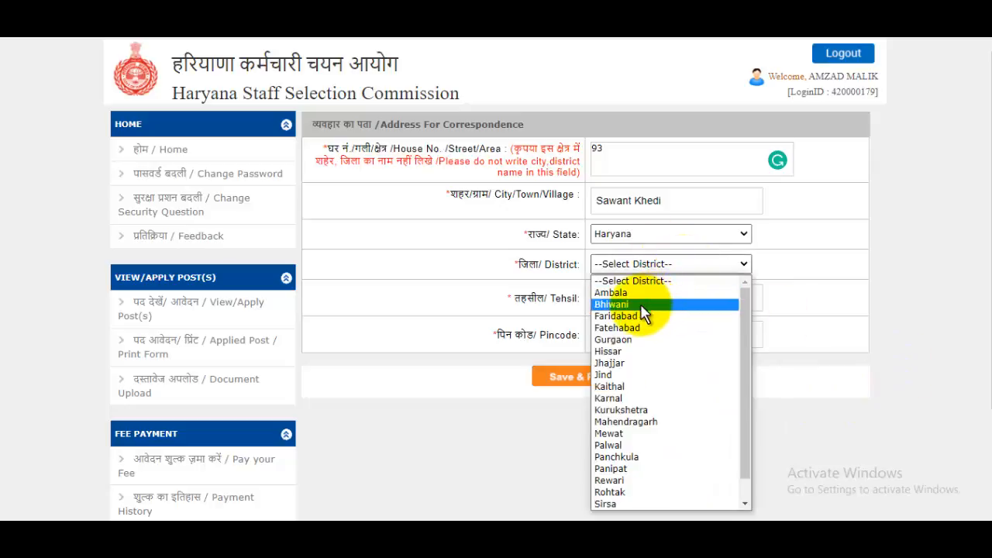
left_click(617, 292)
left_click(666, 303)
left_click(671, 334)
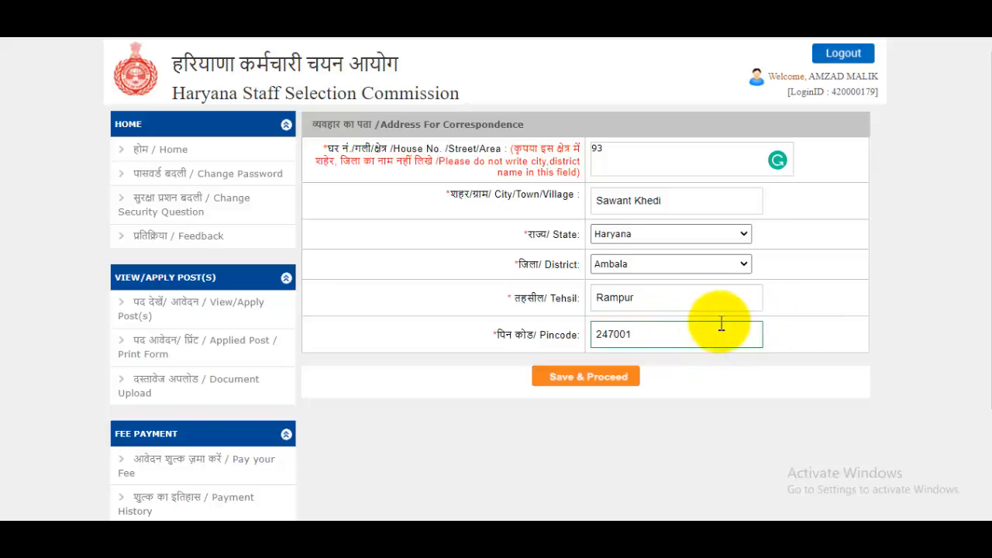
left_click(591, 380)
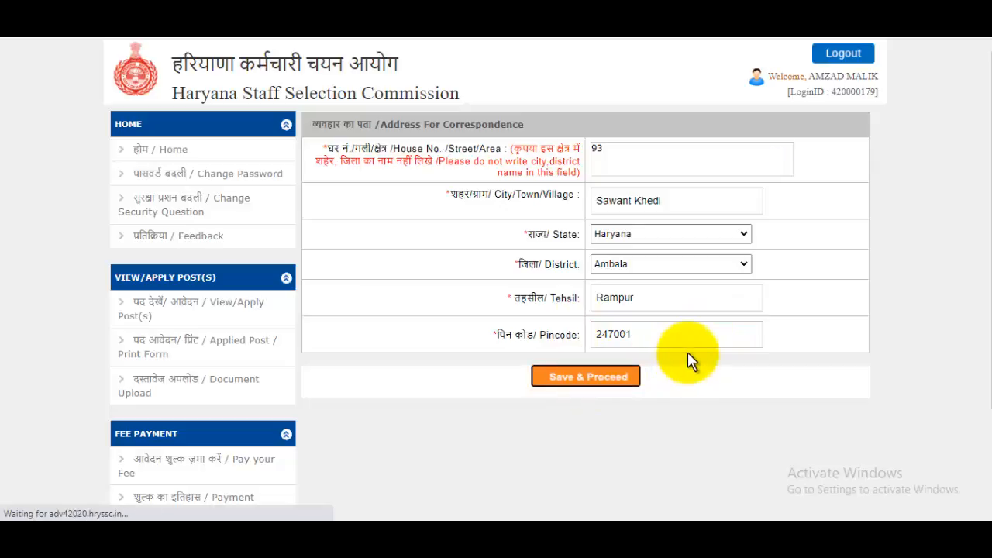
mouse_move(985, 159)
left_mouse_down()
mouse_move(983, 248)
mouse_move(985, 145)
left_mouse_up()
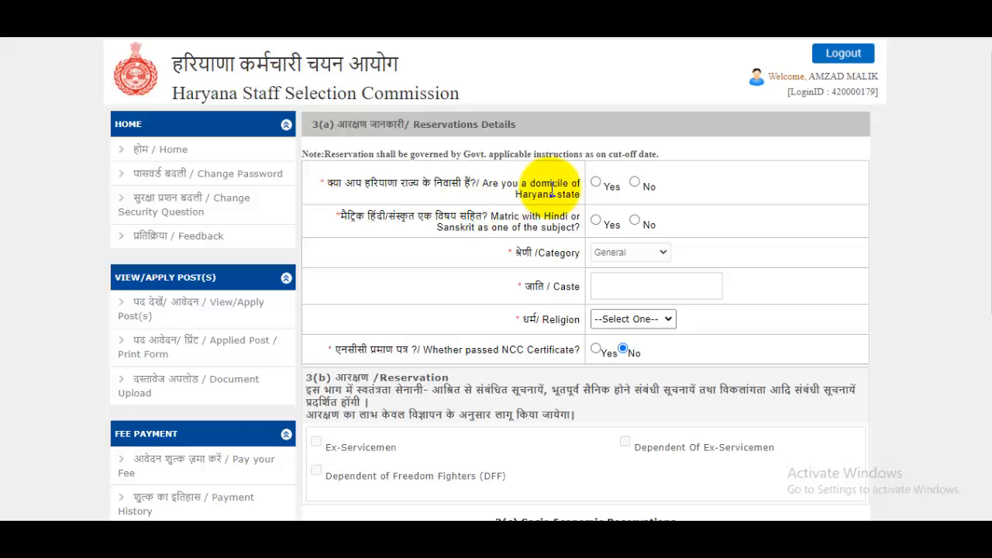
Step: Answer Yes to domicile and Hindi/Sanskrit matric, keep General, enter caste, choose Muslim
left_click(597, 183)
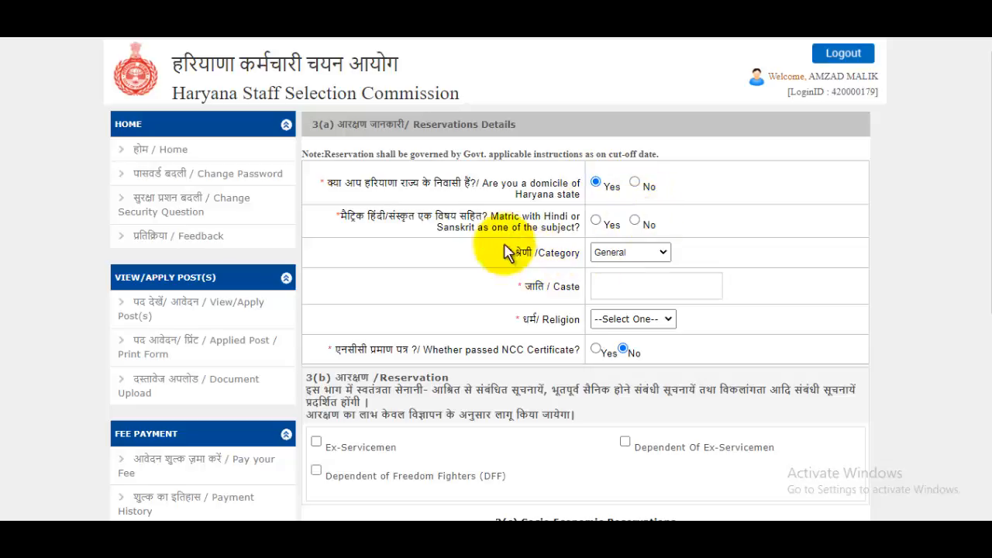
left_click(595, 221)
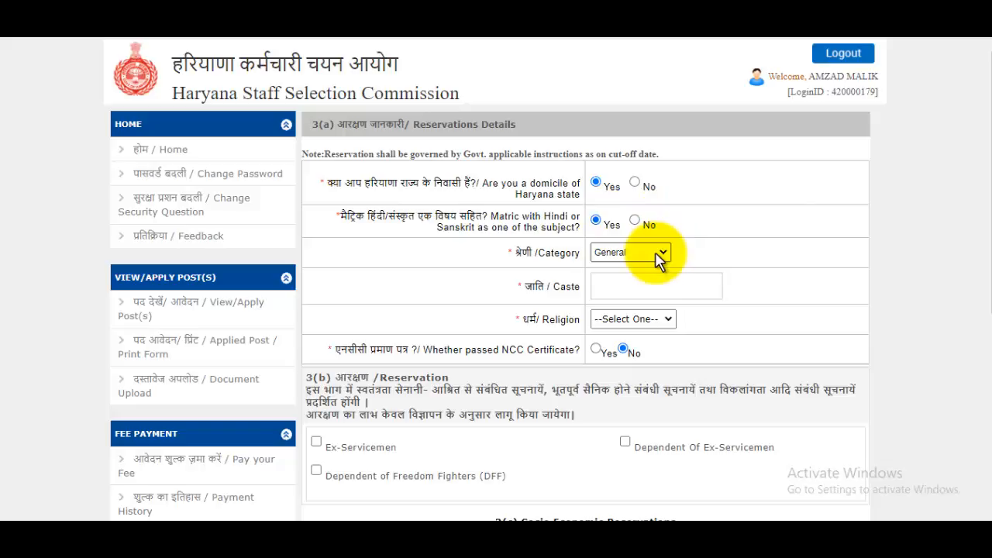
left_click(658, 258)
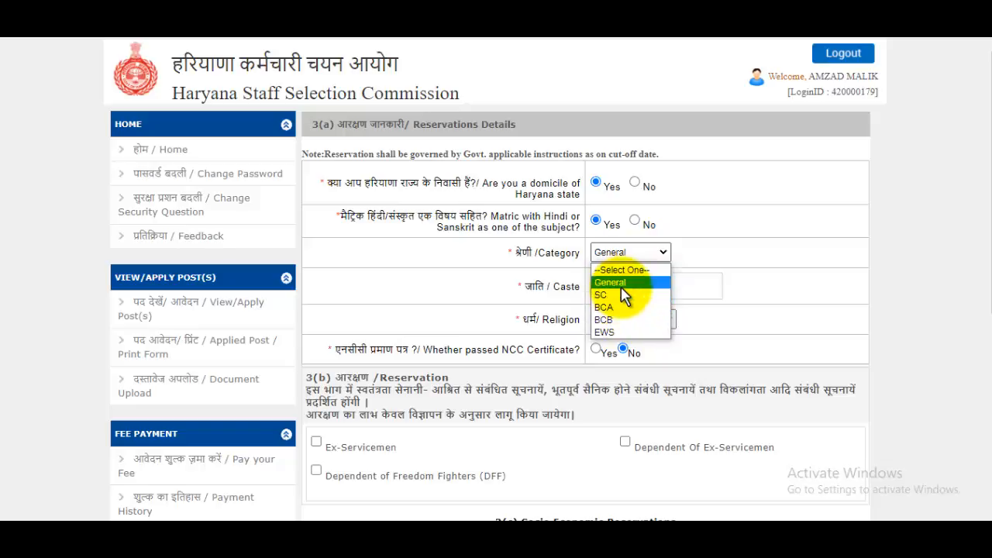
left_click(624, 283)
left_click(654, 285)
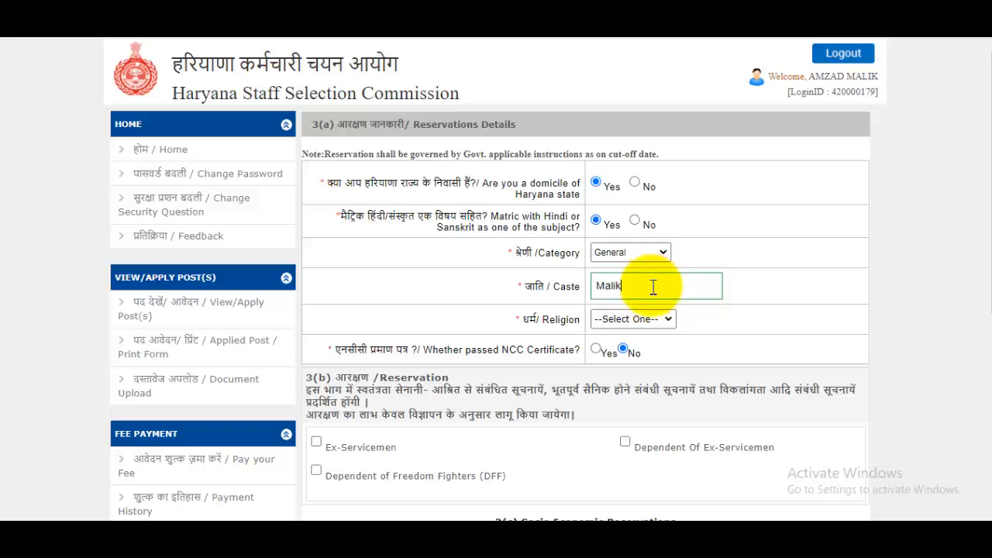
left_click(648, 318)
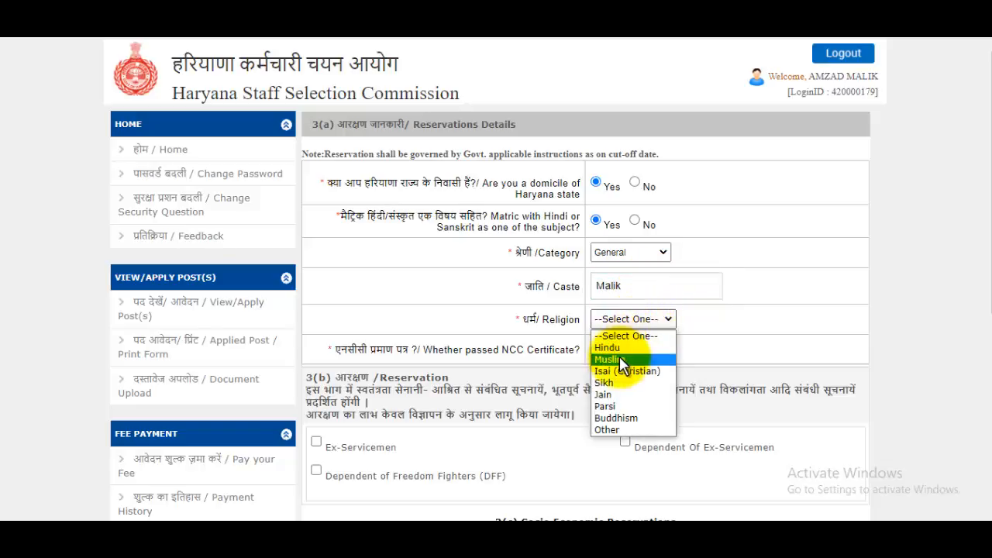
left_click(645, 359)
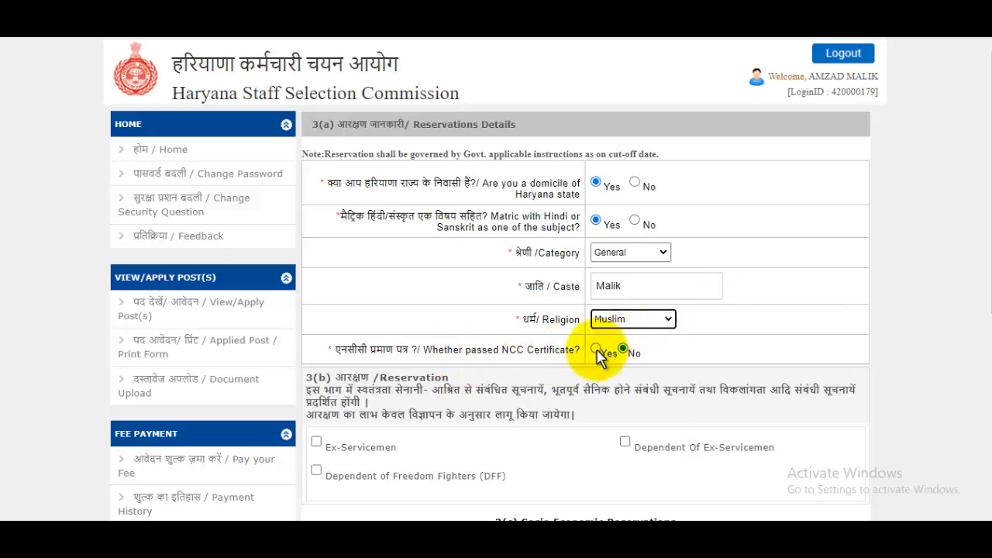
scroll(671, 326, "down", 2)
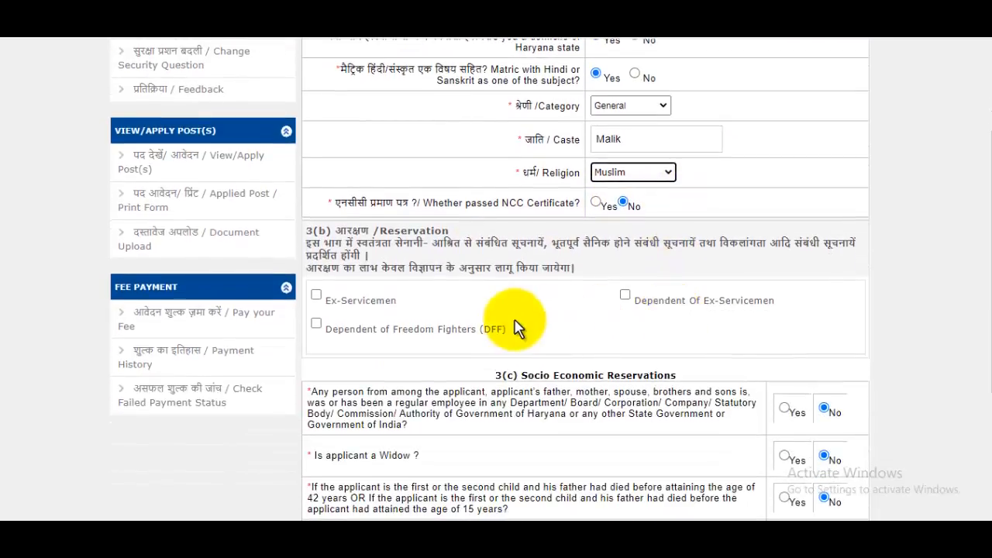
Step: Read through the government employee and denotified tribe questions, highlighting their wording
scroll(594, 287, "down", 2)
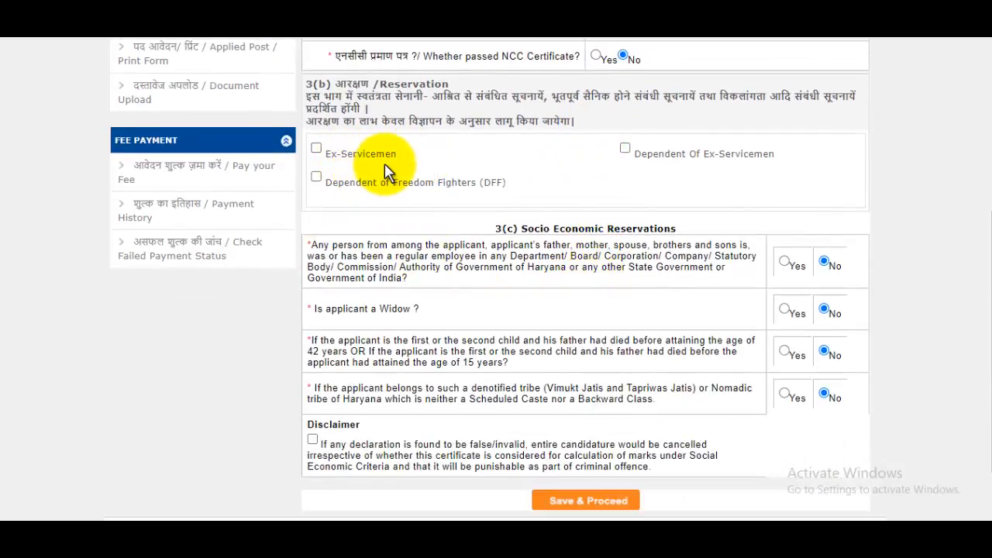
scroll(647, 210, "down", 2)
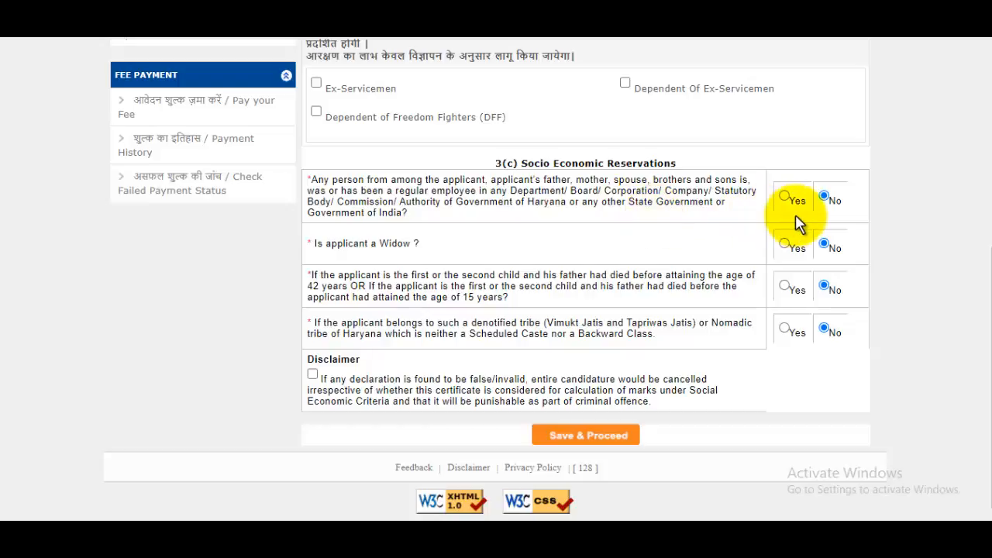
left_click_drag(359, 191, 438, 190)
left_click(622, 214)
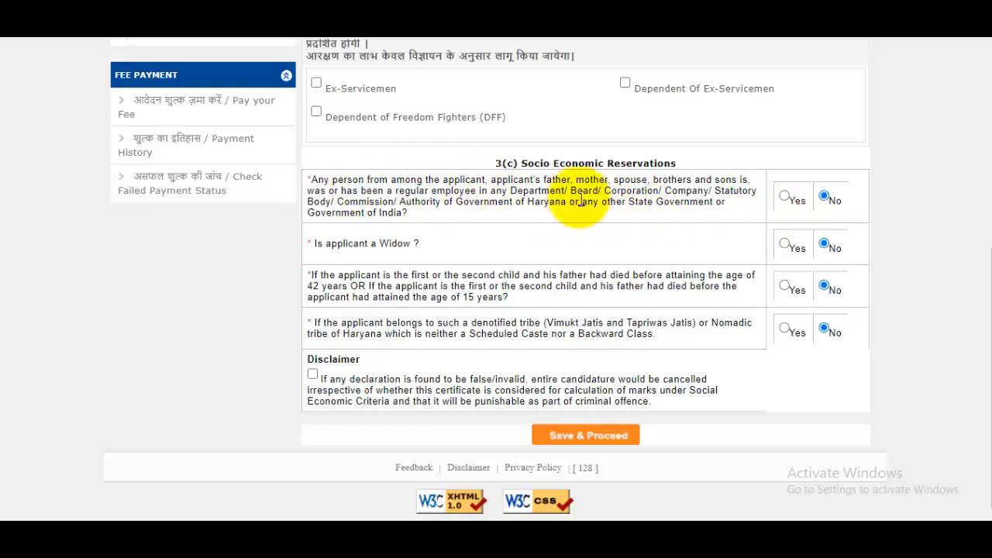
left_click_drag(599, 191, 637, 192)
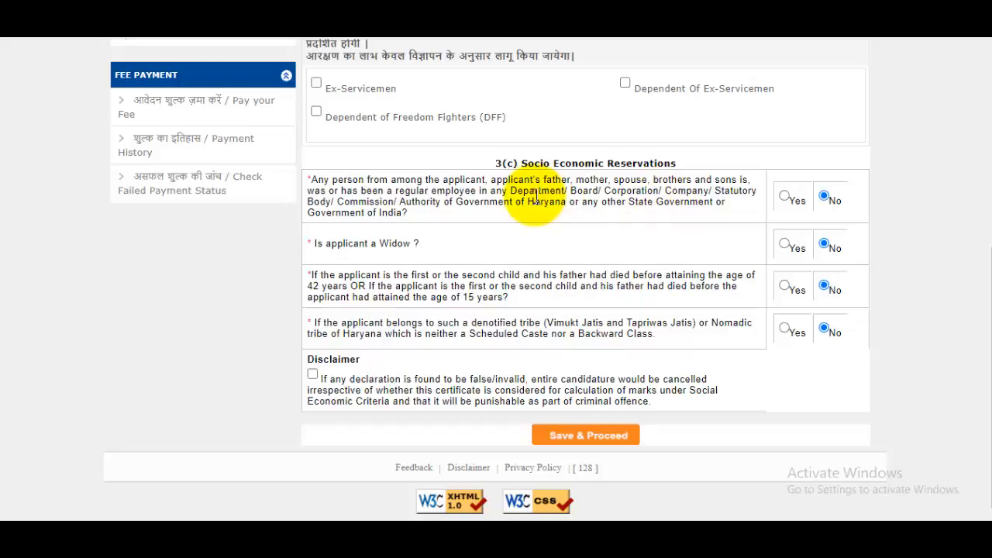
left_click_drag(436, 191, 490, 190)
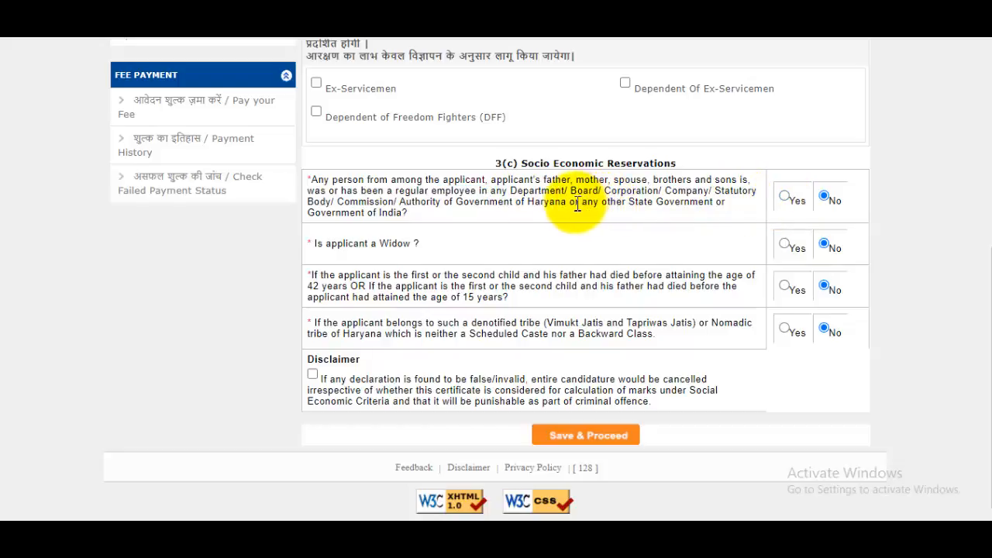
left_click_drag(587, 203, 680, 201)
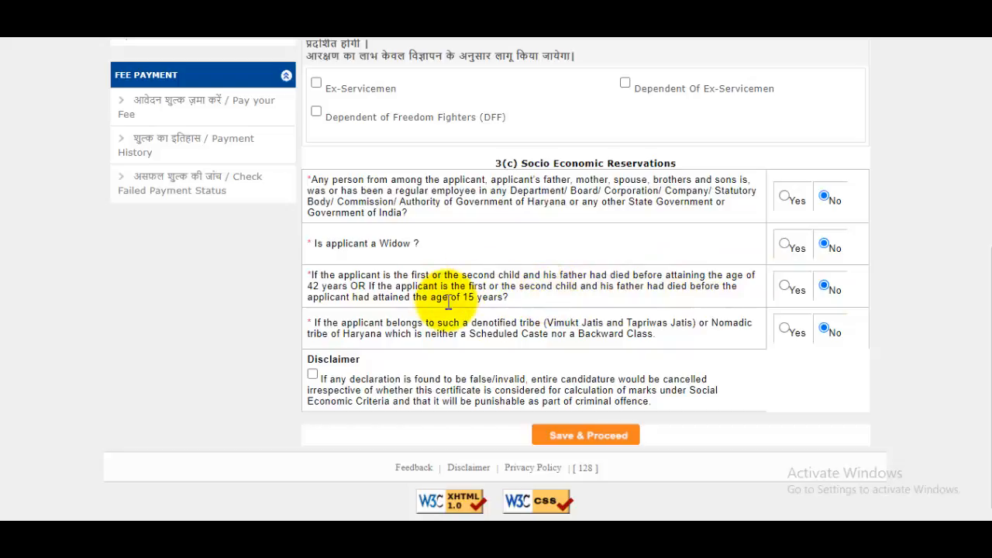
left_click_drag(425, 323, 628, 330)
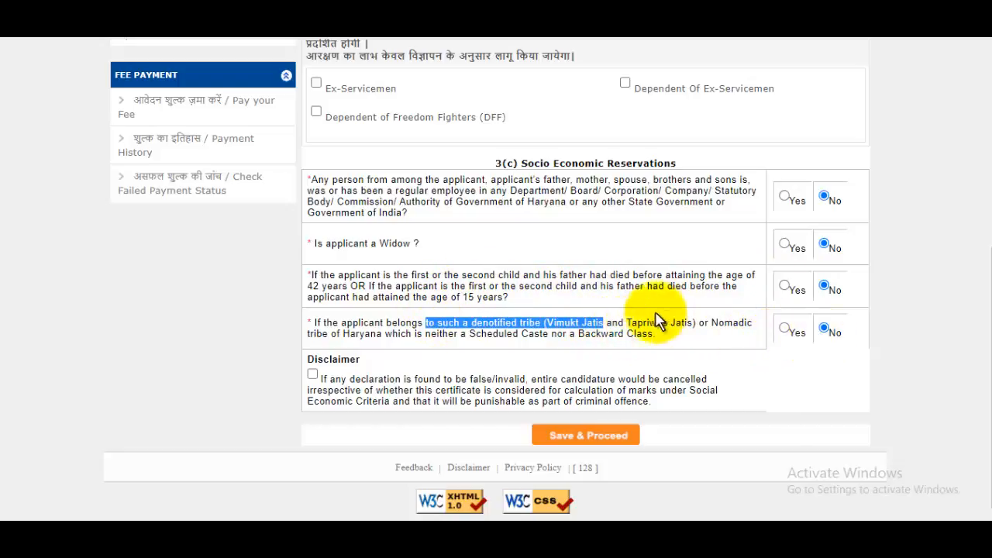
Step: Accept the disclaimer, save the reservation details and start adding Class 10th (Mandatory)
left_click(313, 375)
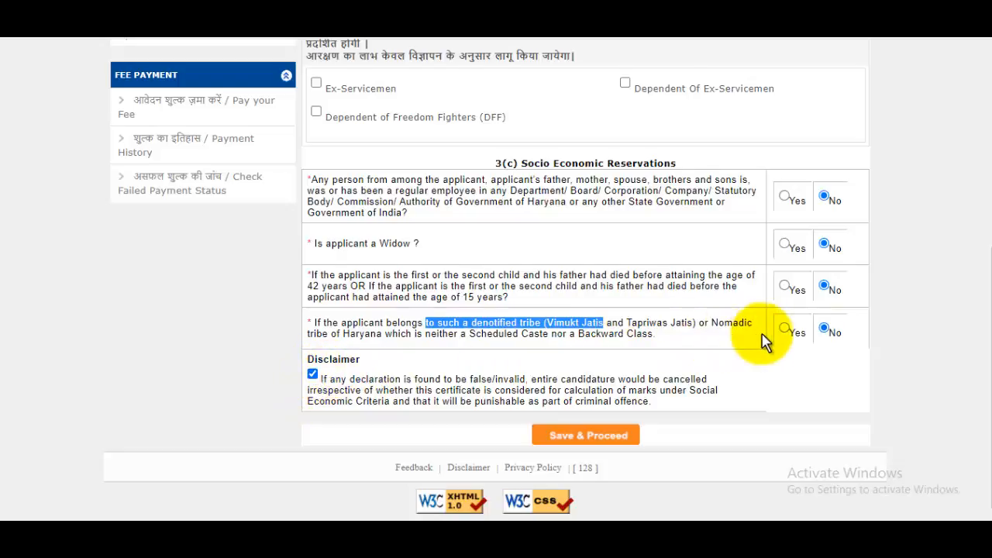
scroll(764, 337, "up", 4)
scroll(708, 210, "down", 3)
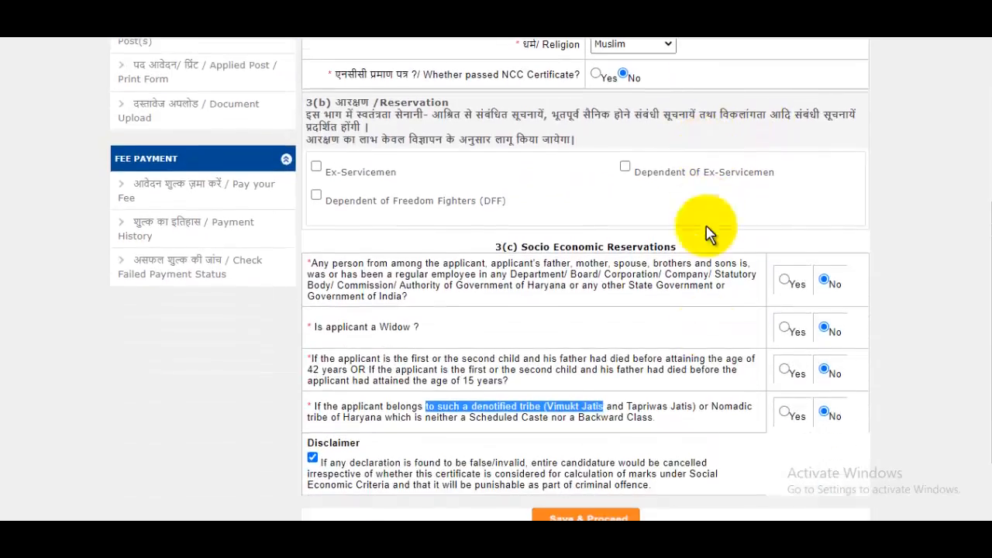
scroll(662, 433, "down", 1)
left_click(601, 432)
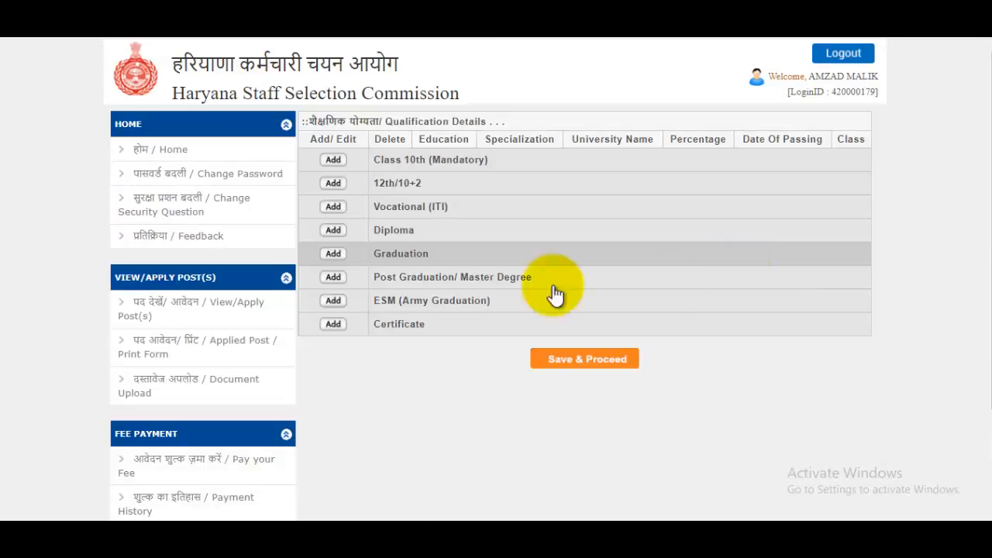
left_click(333, 160)
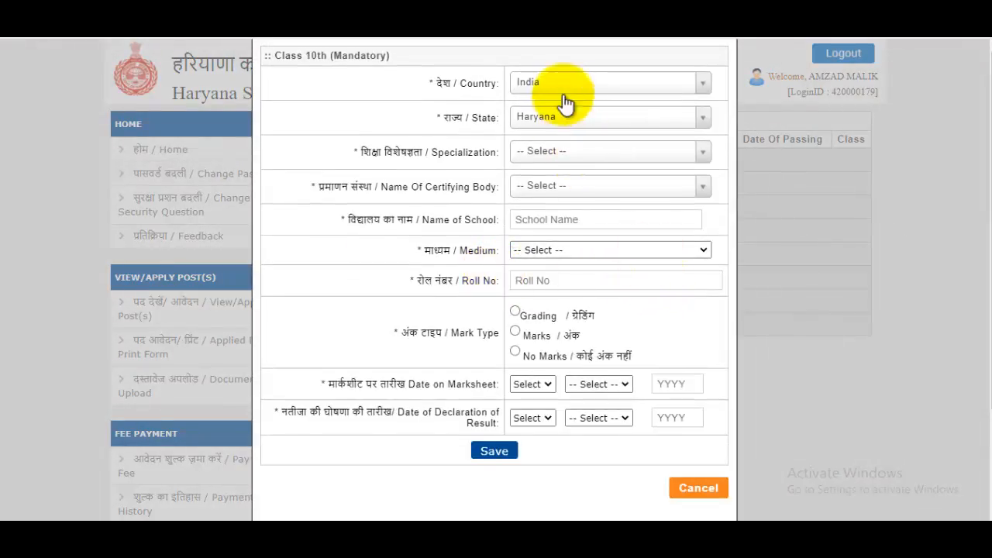
Step: Keep Haryana as the state and choose General specialization with '- Other -' as the certifying body
left_click(544, 132)
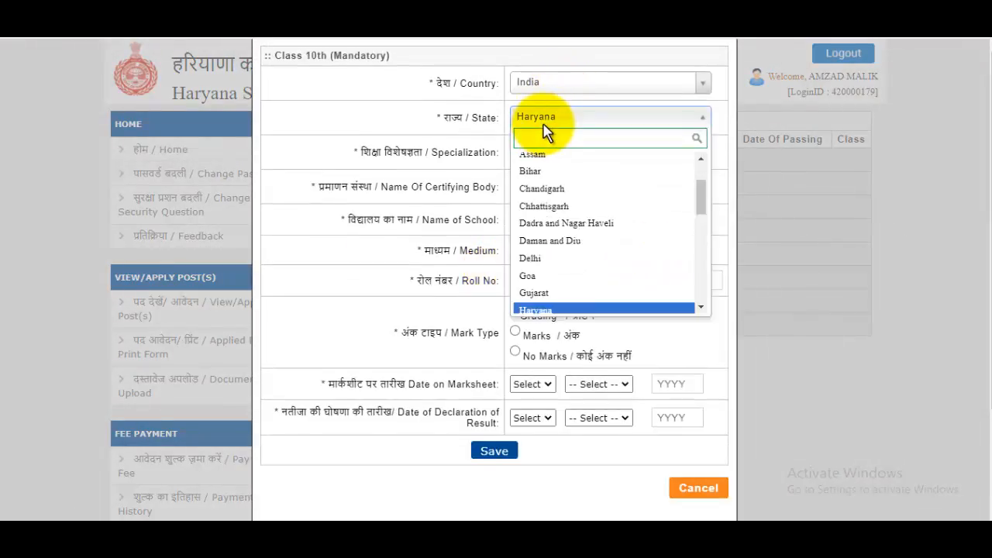
left_click(455, 128)
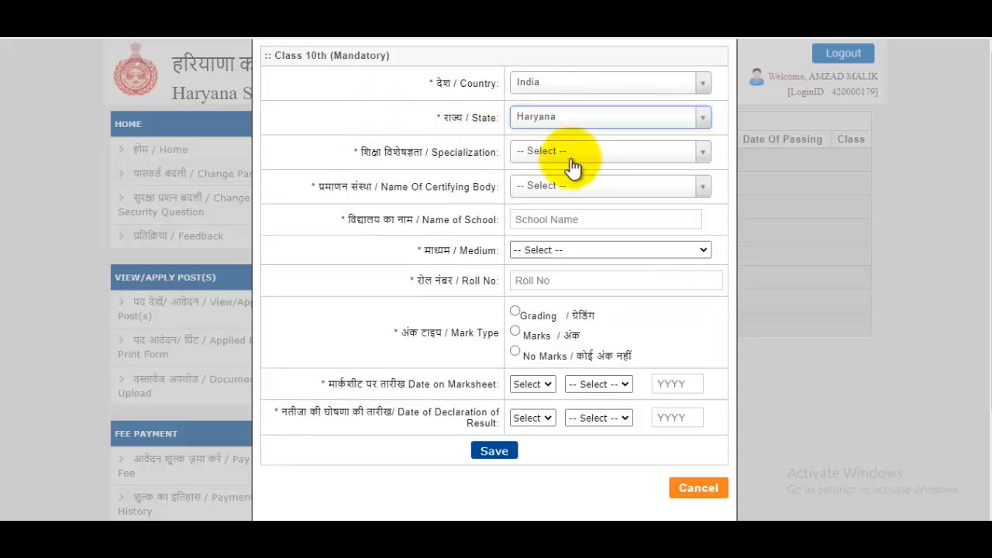
left_click(583, 155)
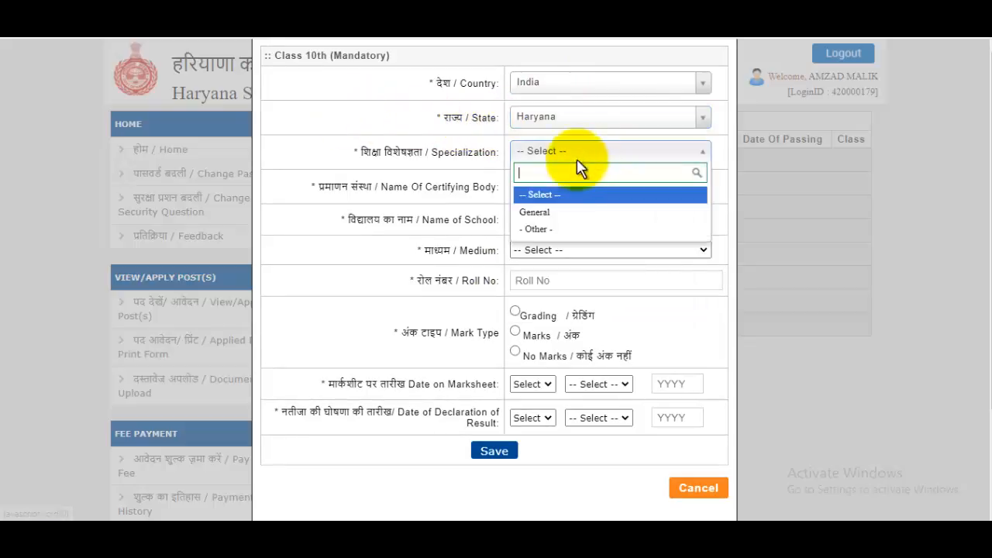
left_click(559, 213)
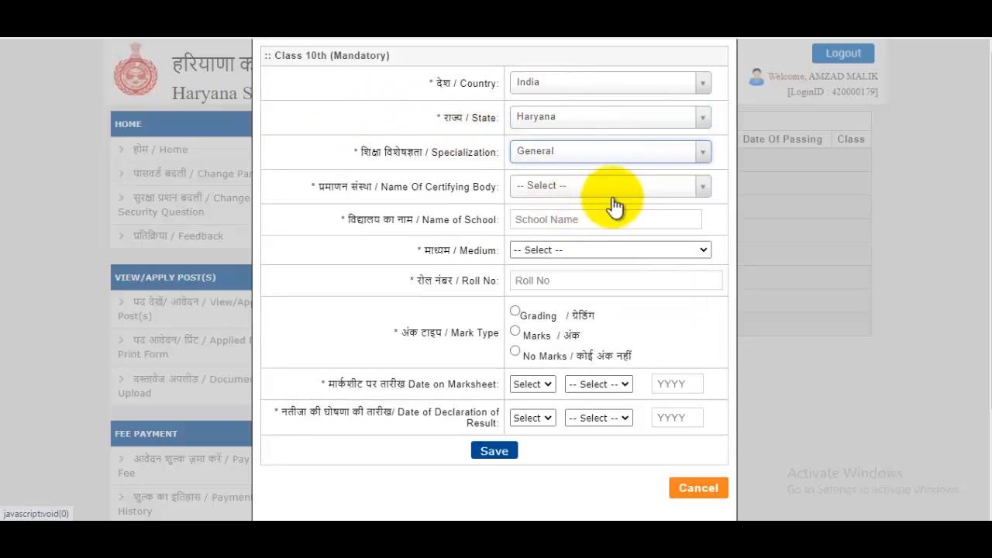
left_click(562, 194)
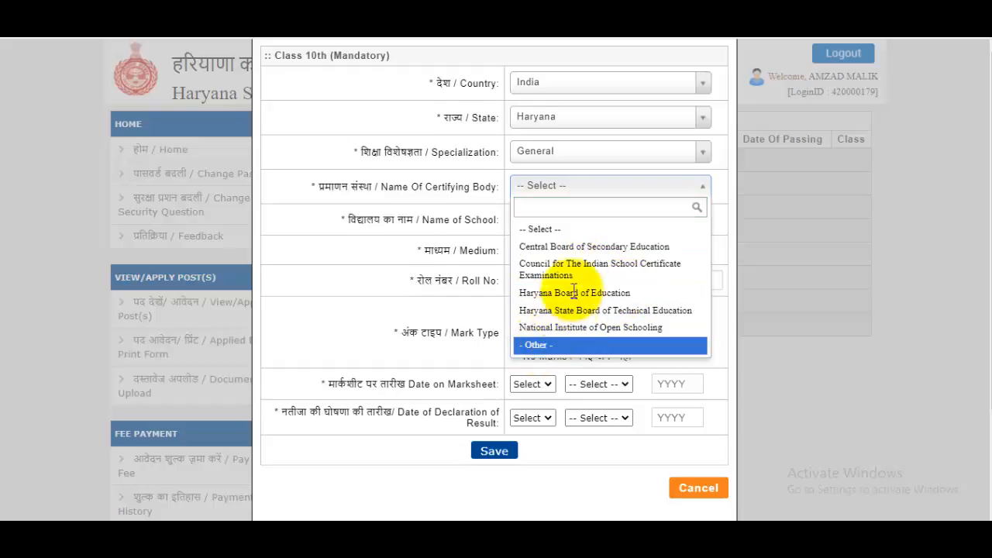
key("Return")
left_click(538, 215)
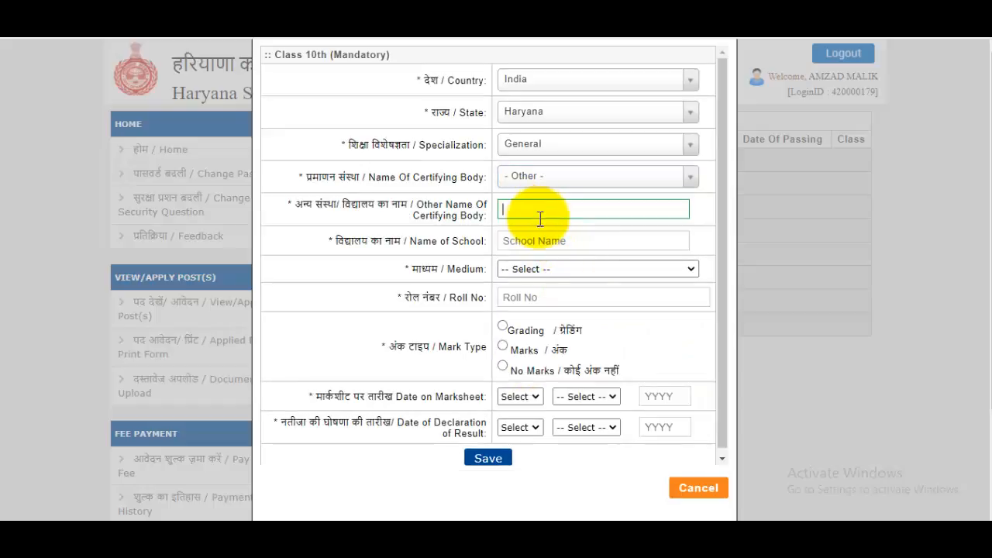
Step: Set Hindi as the medium, choose the Marks result type, and enter 580 obtained marks
left_click(540, 240)
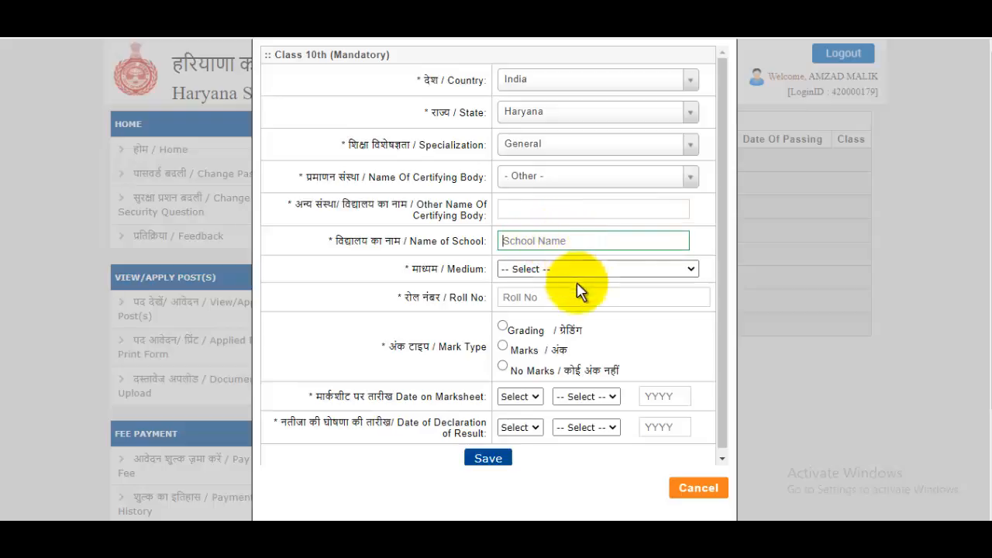
left_click(565, 270)
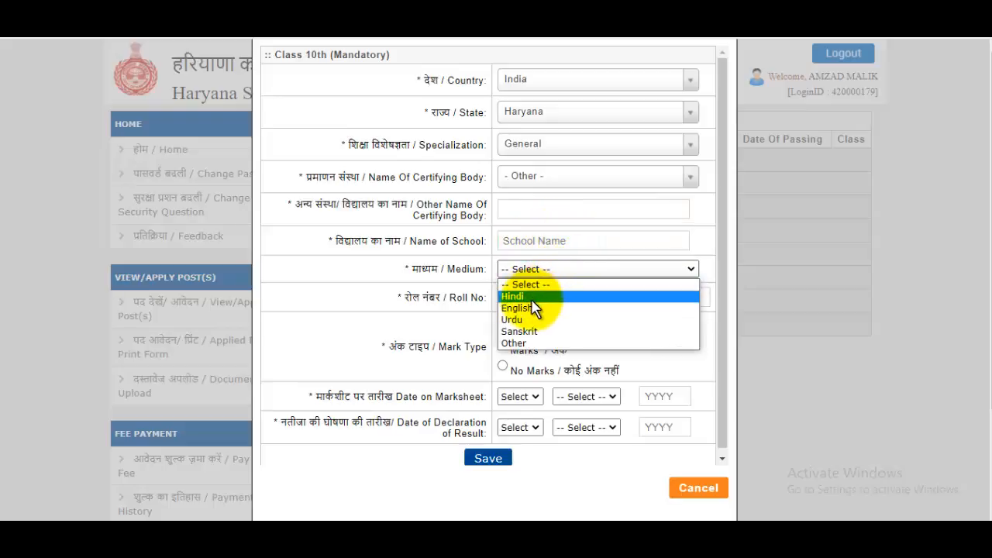
left_click(527, 297)
left_click(576, 295)
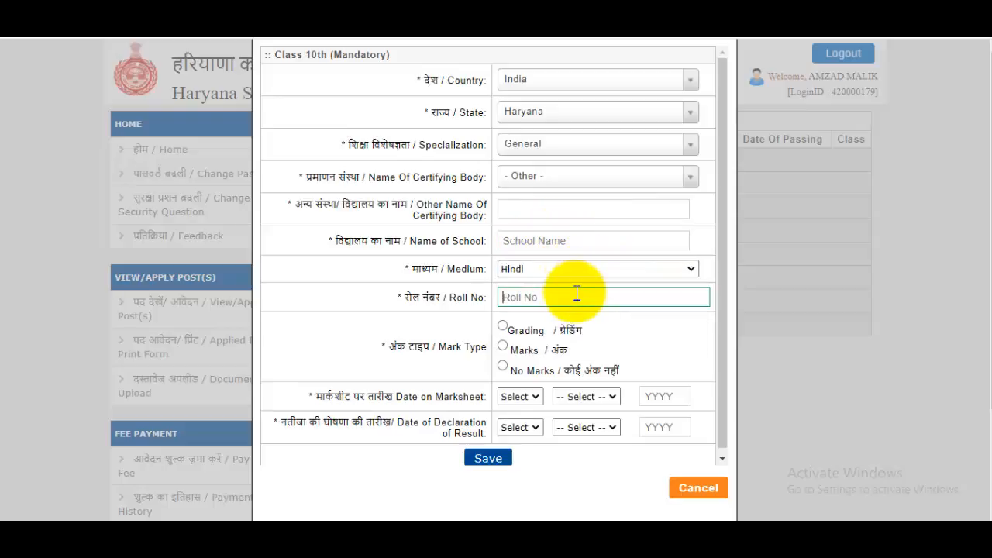
left_click(501, 346)
scroll(632, 329, "down", 2)
left_click(461, 330)
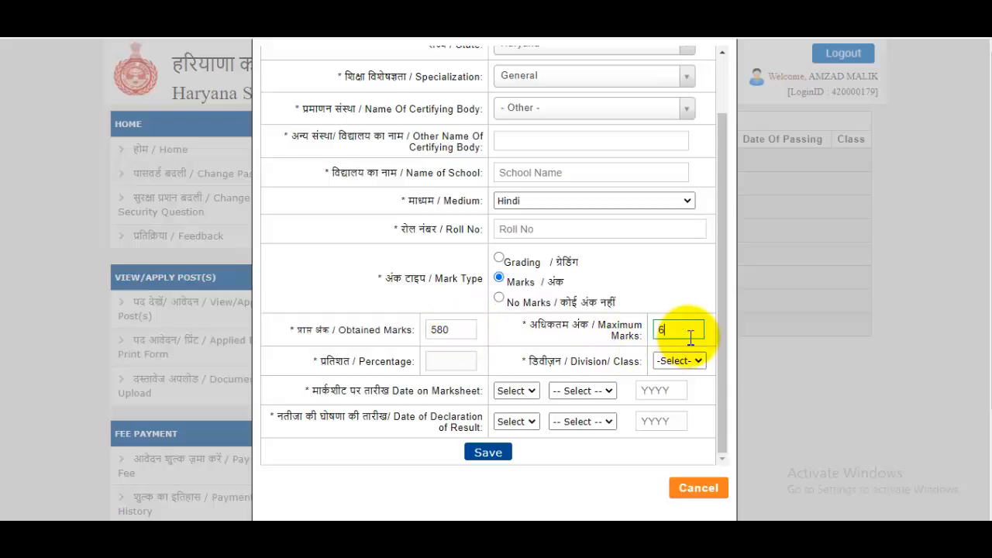
Step: Enter 600 as maximum marks and set the division to First
left_click(465, 363)
left_click(686, 360)
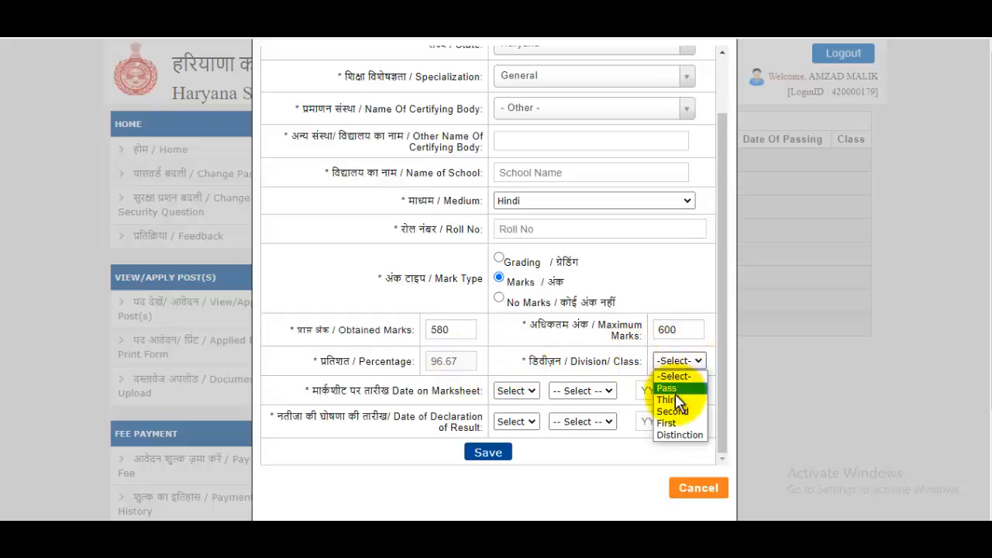
left_click(674, 387)
left_click(679, 362)
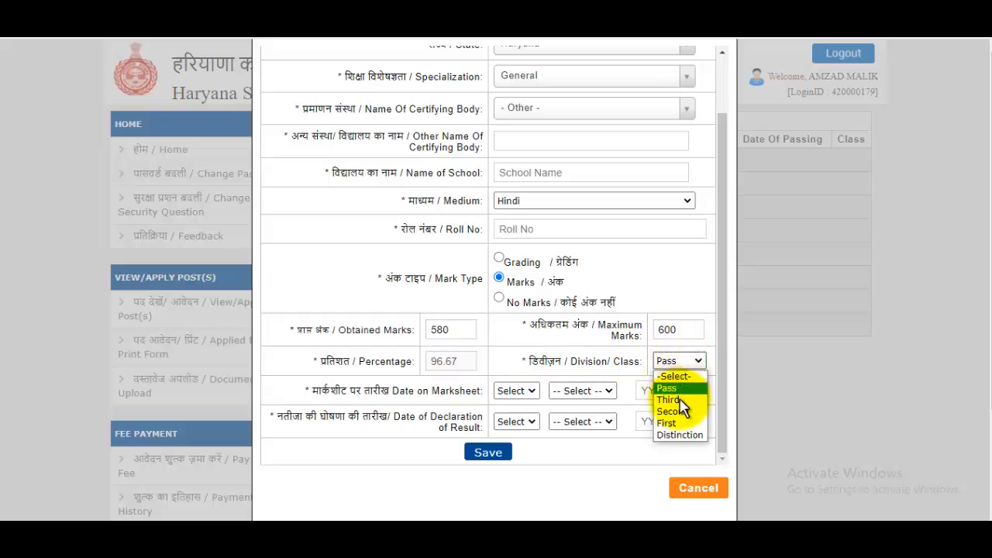
left_click(676, 423)
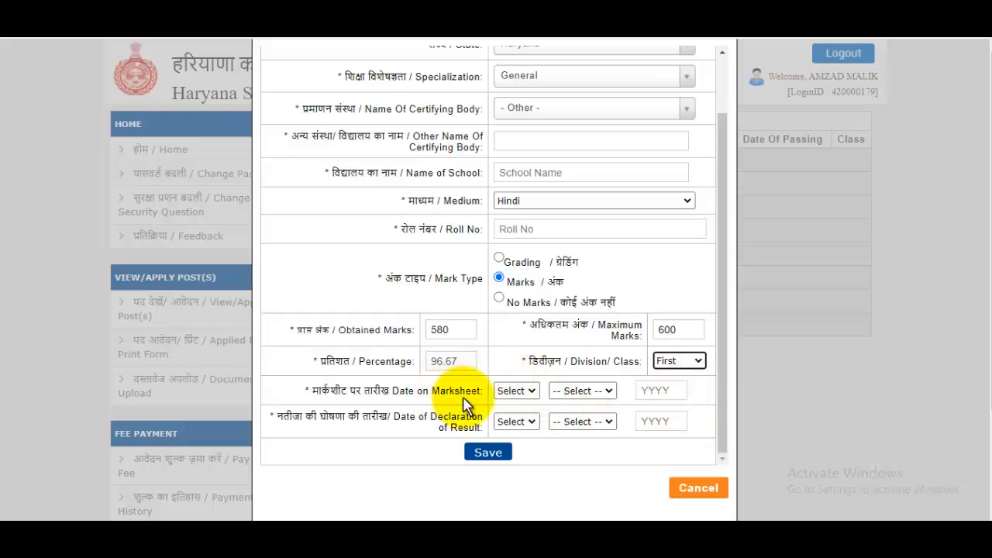
Step: Fill in the marksheet date (14 August 2010) and save the Class 10th record
left_click(514, 392)
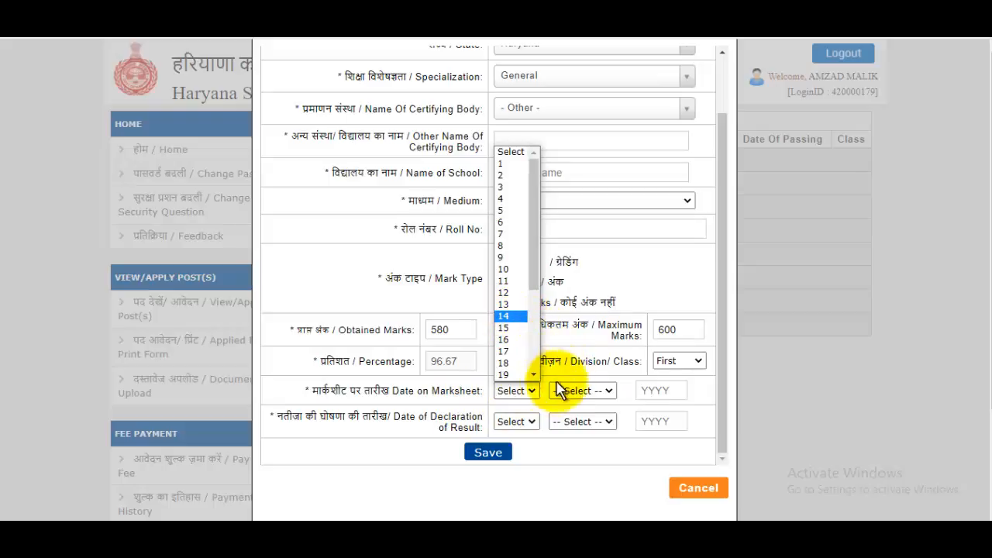
left_click(585, 398)
left_click(583, 391)
left_click(658, 392)
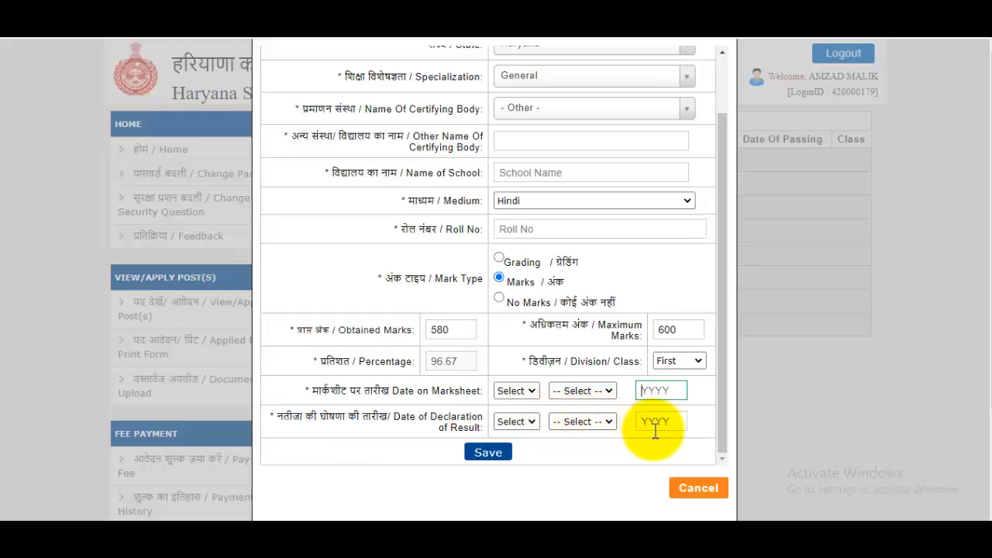
scroll(535, 310, "up", 2)
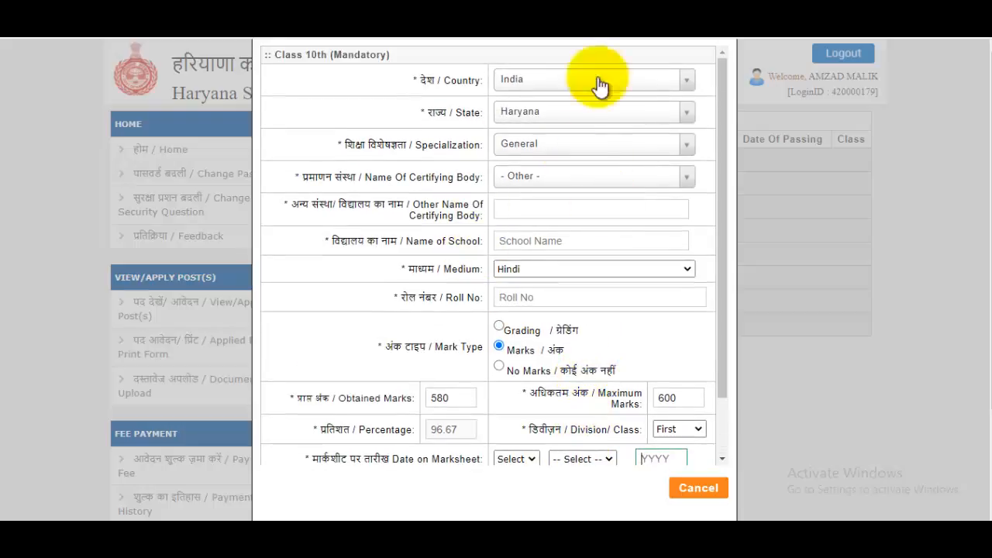
scroll(559, 170, "down", 2)
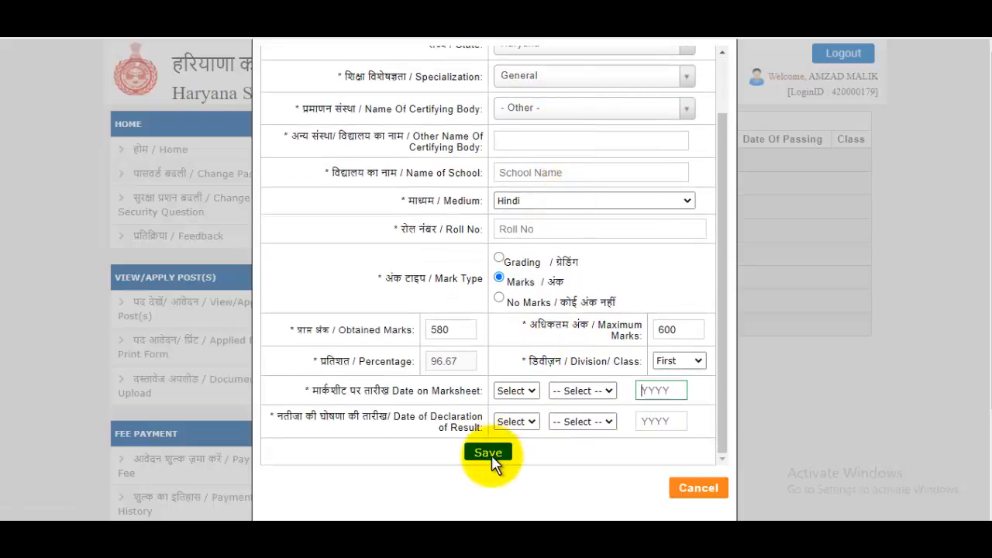
left_click(489, 453)
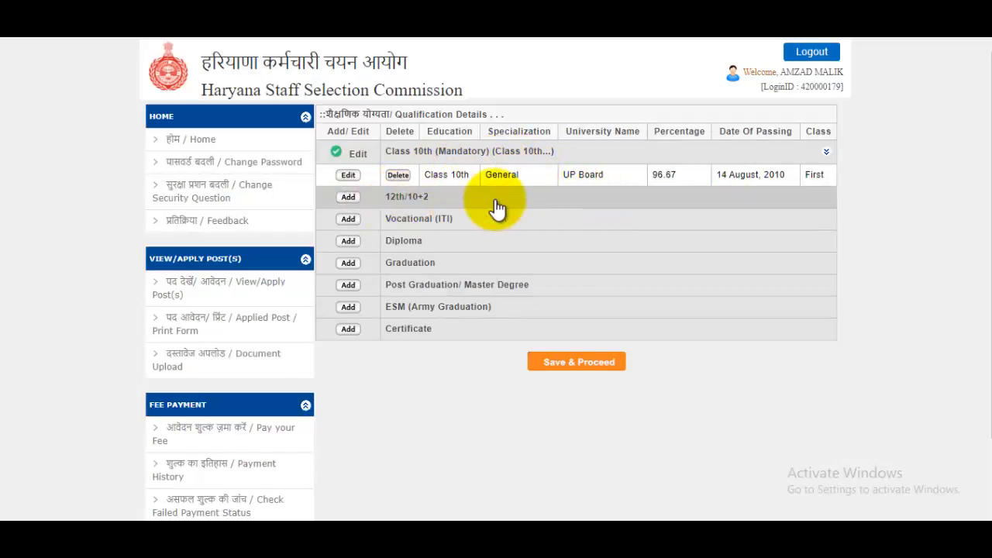
Step: Add a new entry on the 12th/10+2 row of the Qualification Details table
left_click(350, 197)
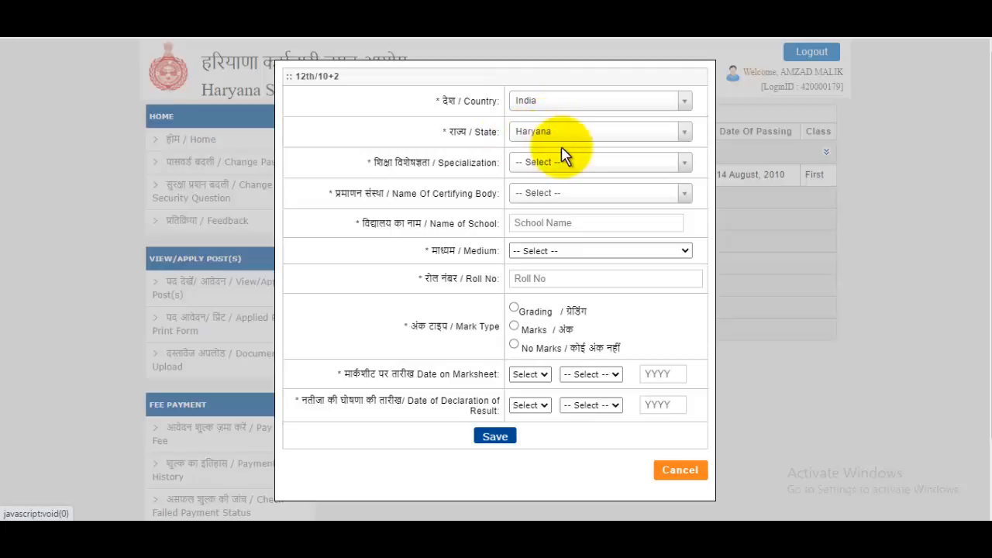
Step: Choose Science as the specialization and '- Other -' as the certifying body
left_click(537, 164)
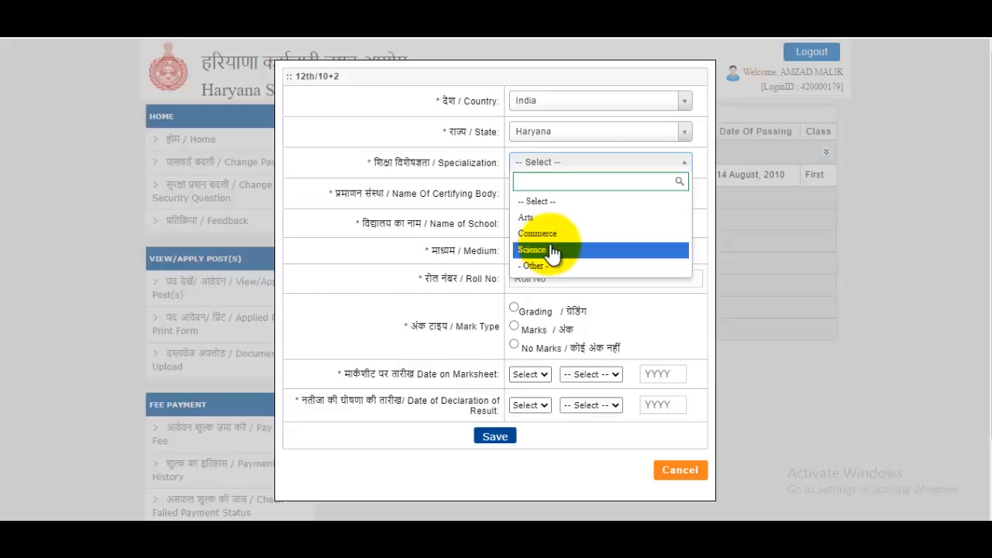
left_click(552, 251)
left_click(552, 193)
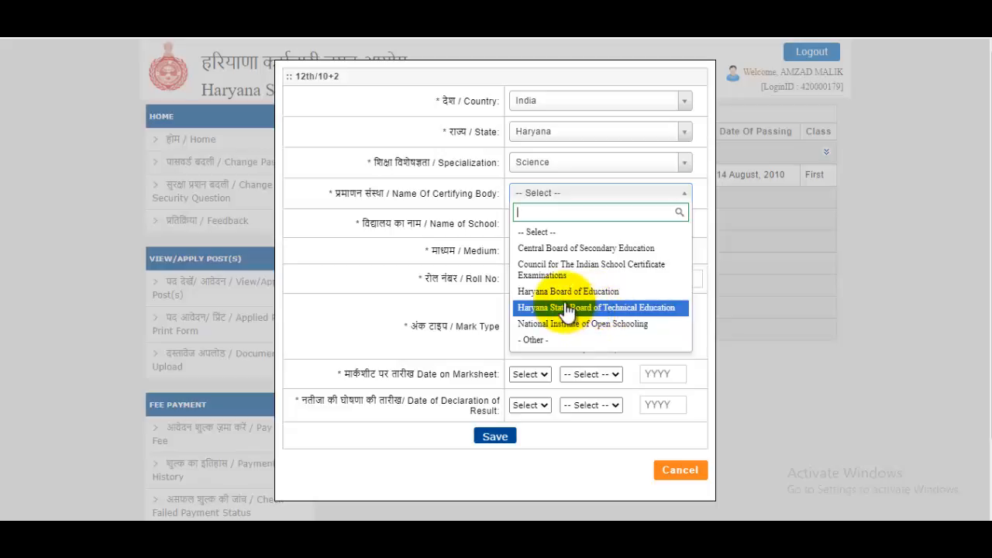
left_click(544, 340)
left_click(540, 223)
Step: Set Hindi as the medium, complete the remaining fields and save the 12th/10+2 record
left_click(538, 250)
left_click(541, 281)
left_click(546, 304)
left_click(547, 306)
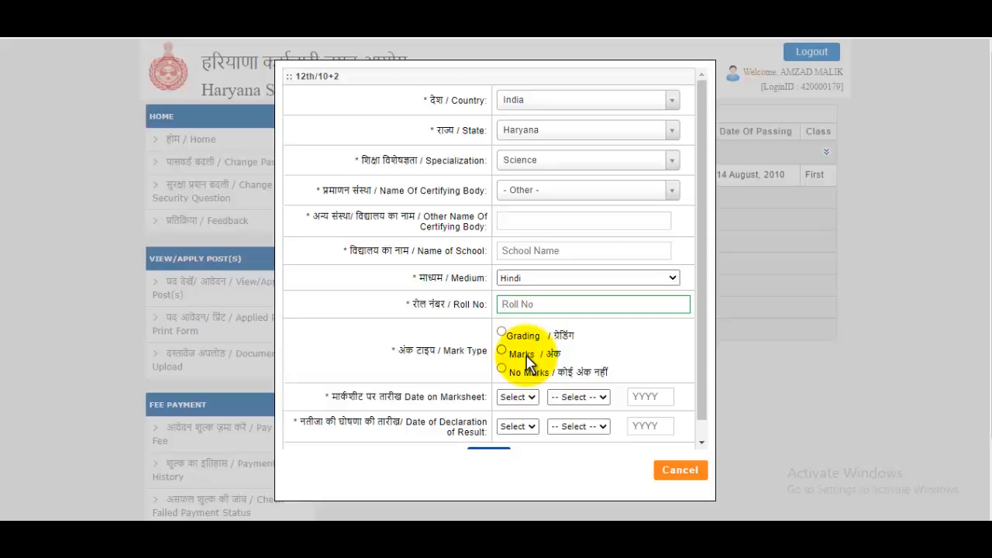
scroll(535, 355, "down", 1)
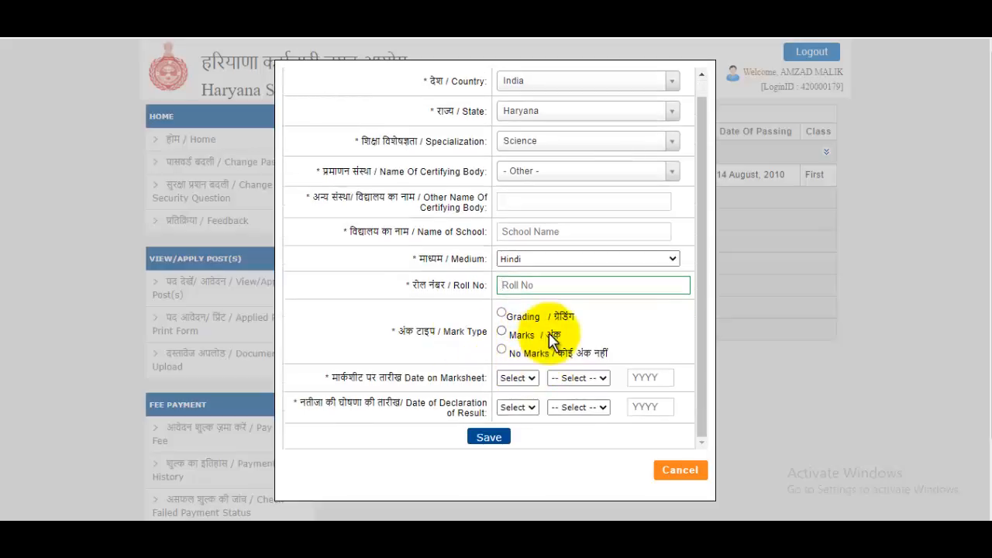
scroll(552, 186, "up", 1)
scroll(558, 213, "down", 1)
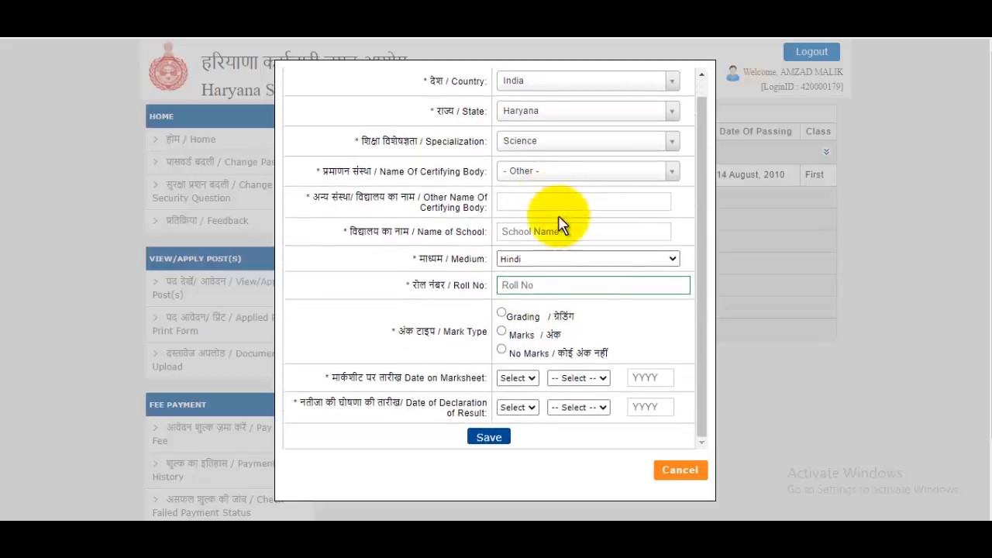
left_click(489, 440)
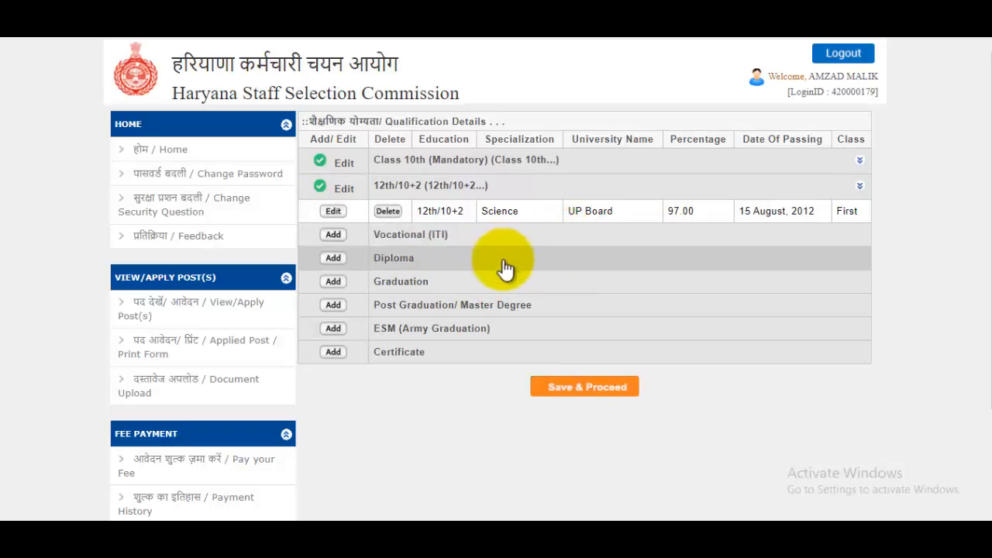
Step: Save & Proceed from the Qualification Details table to the photo and signature upload
left_click(585, 388)
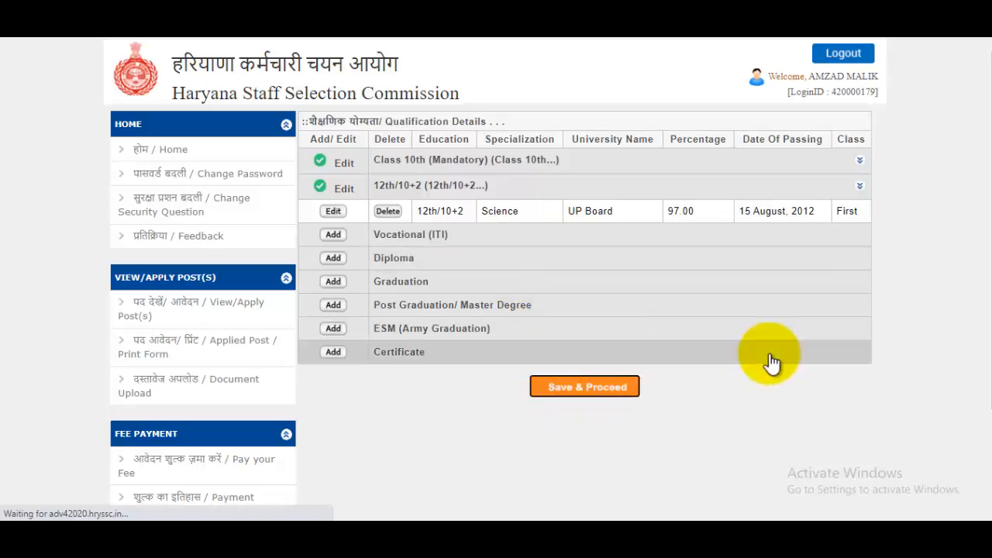
scroll(573, 267, "down", 2)
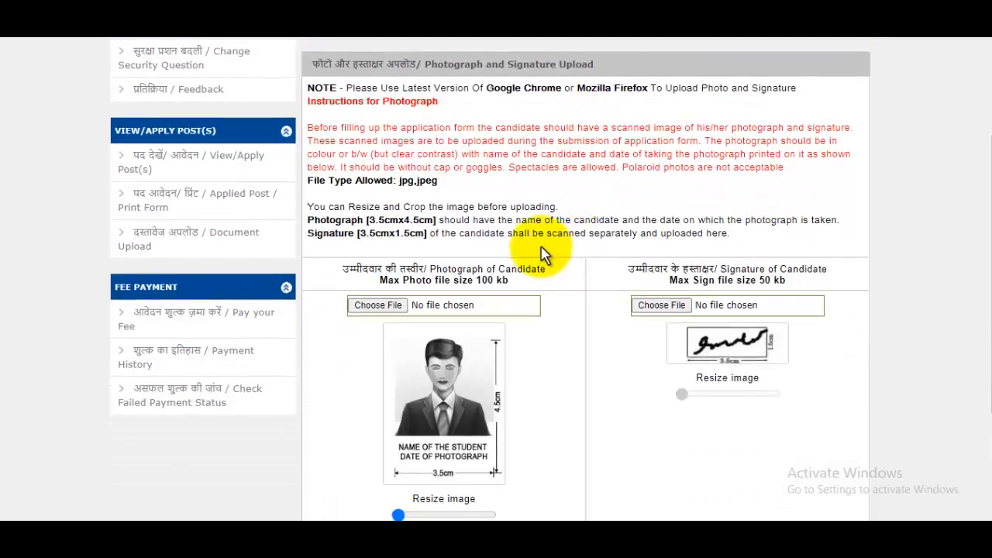
scroll(542, 256, "up", 1)
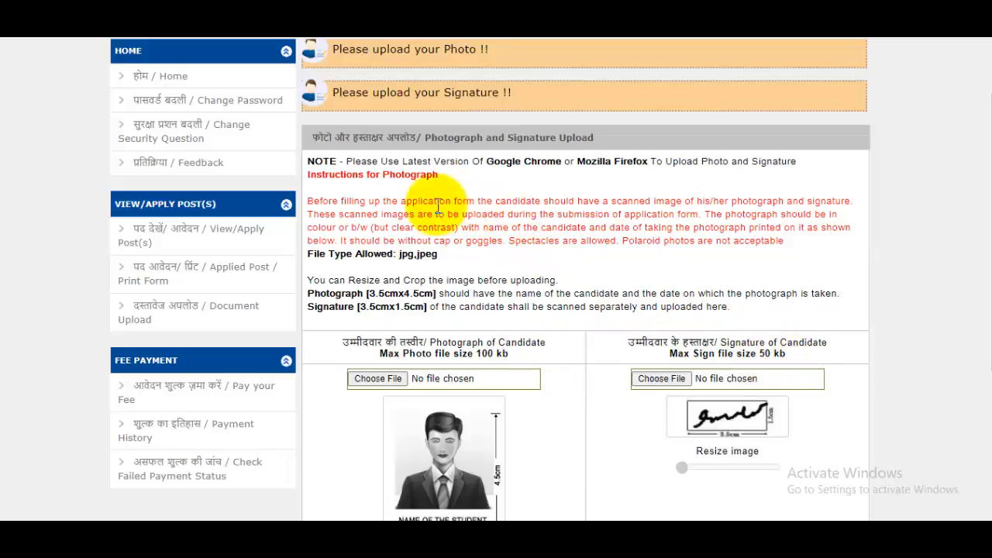
left_click_drag(363, 199, 734, 242)
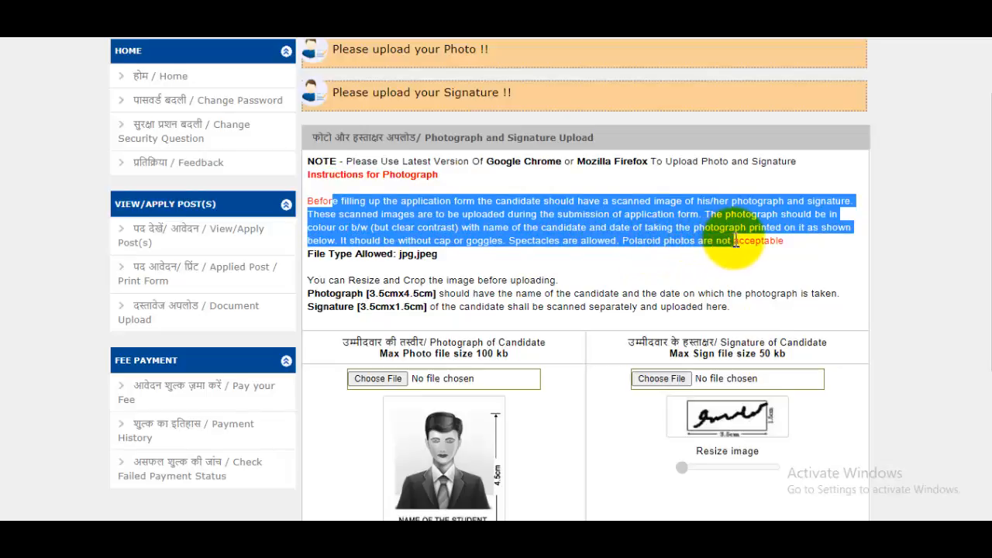
left_click(690, 292)
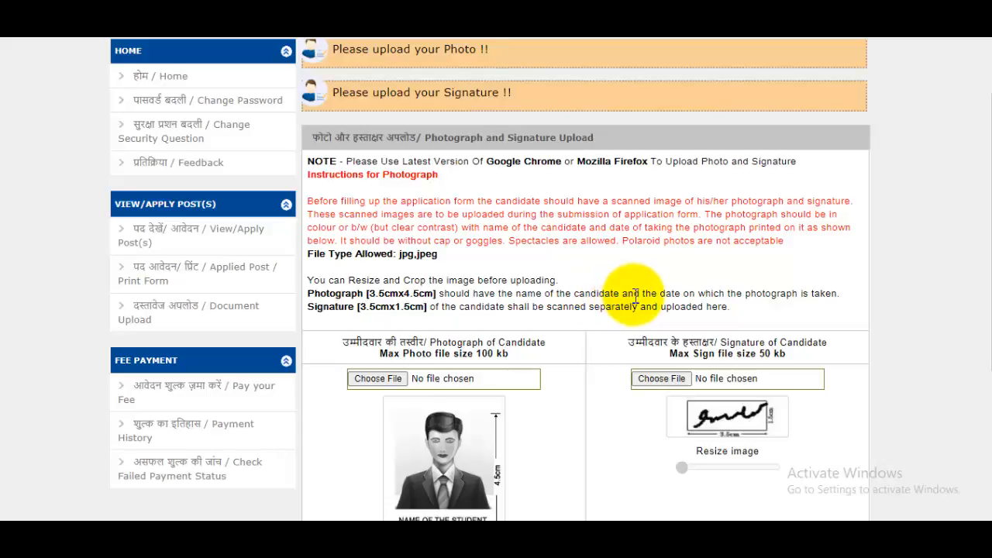
left_click_drag(685, 294, 804, 273)
scroll(804, 274, "down", 2)
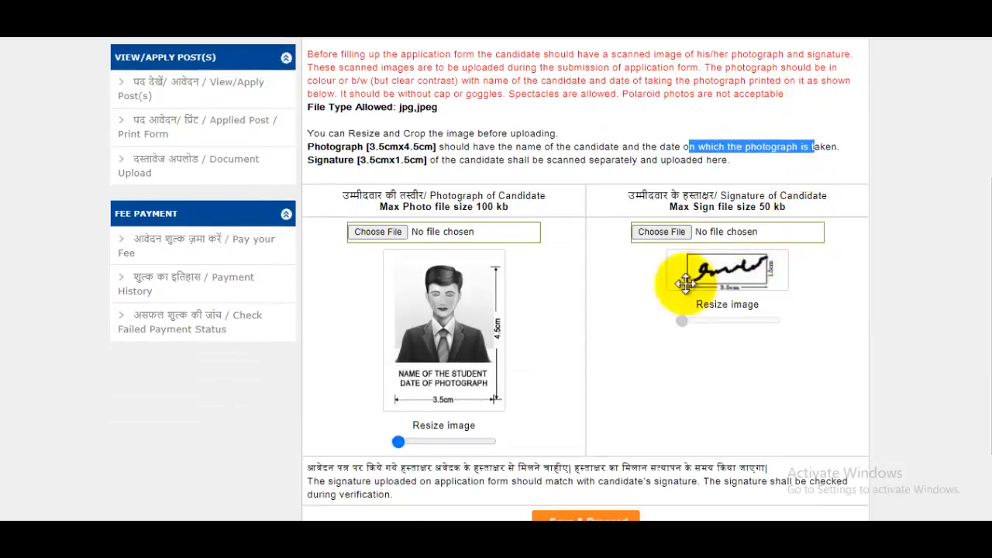
Step: Upload HPVNLAE.jpg from the Pictures folder as the candidate photograph
left_click(502, 231)
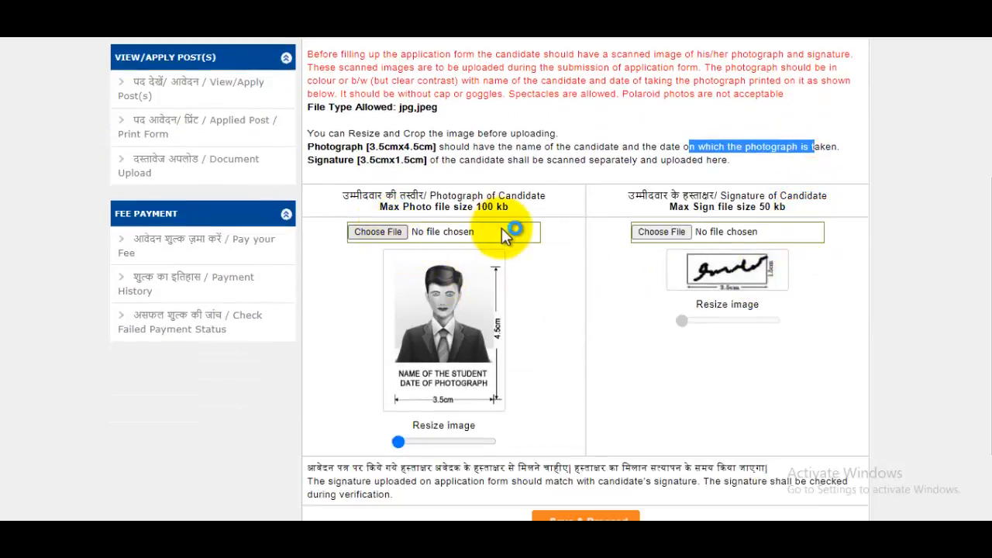
left_click(499, 231)
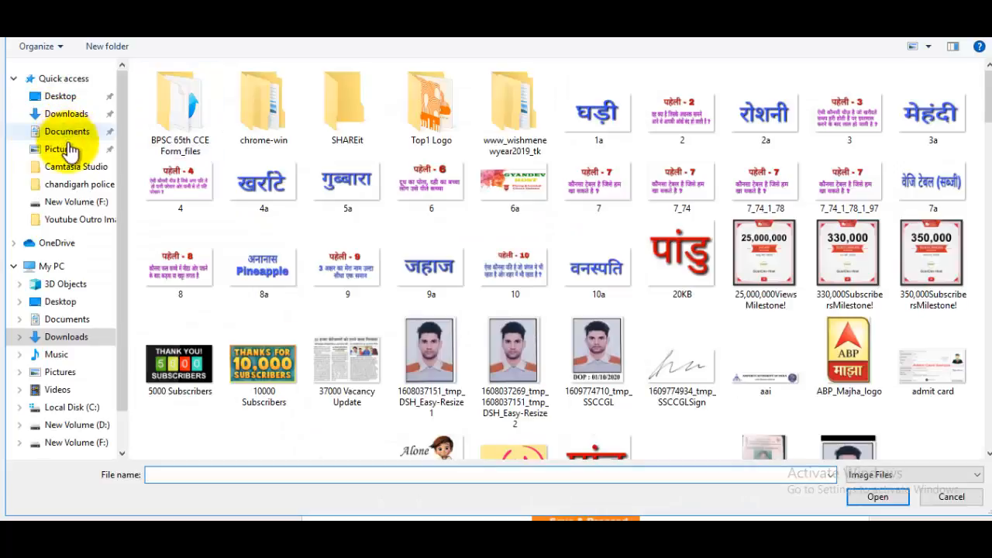
left_click(64, 149)
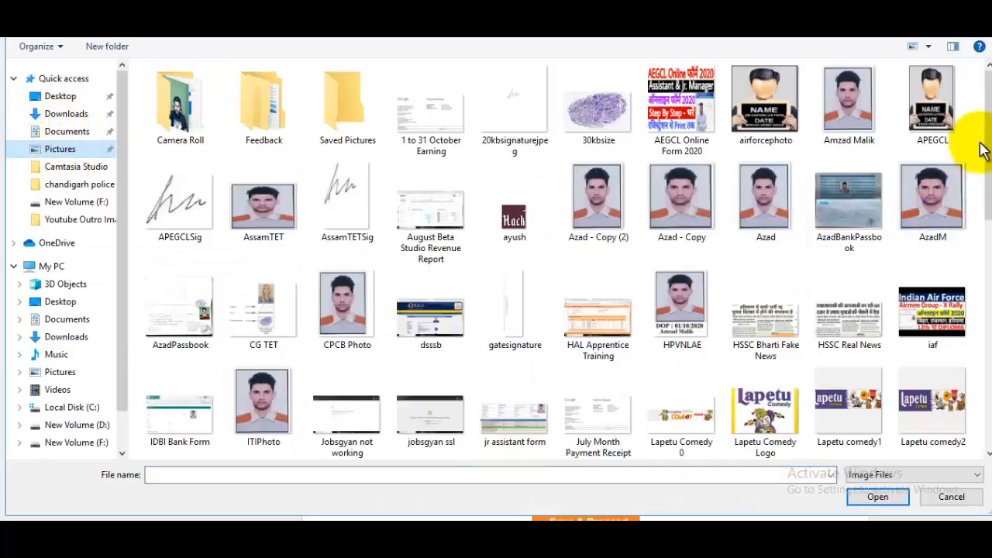
scroll(983, 143, "down", 1)
left_click_drag(988, 167, 801, 166)
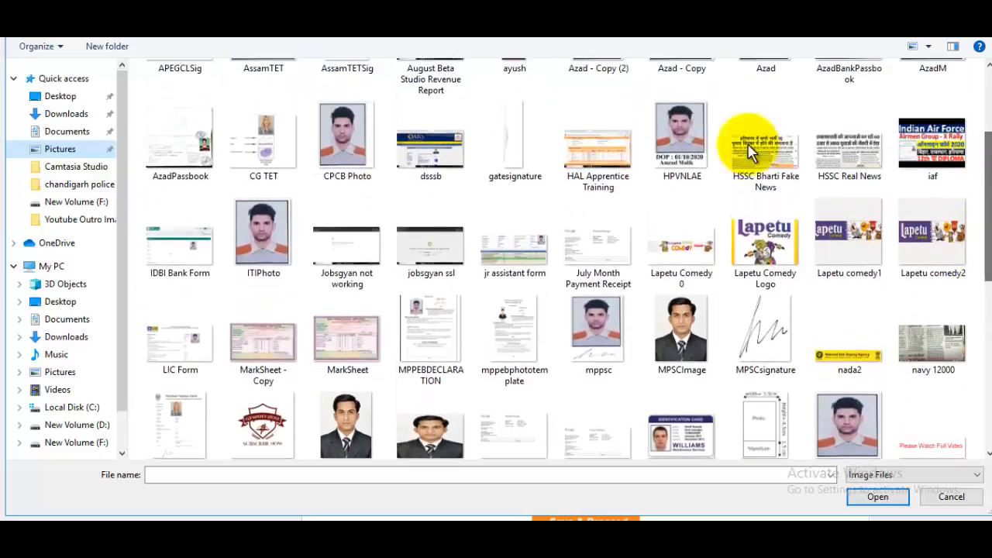
left_click(671, 140)
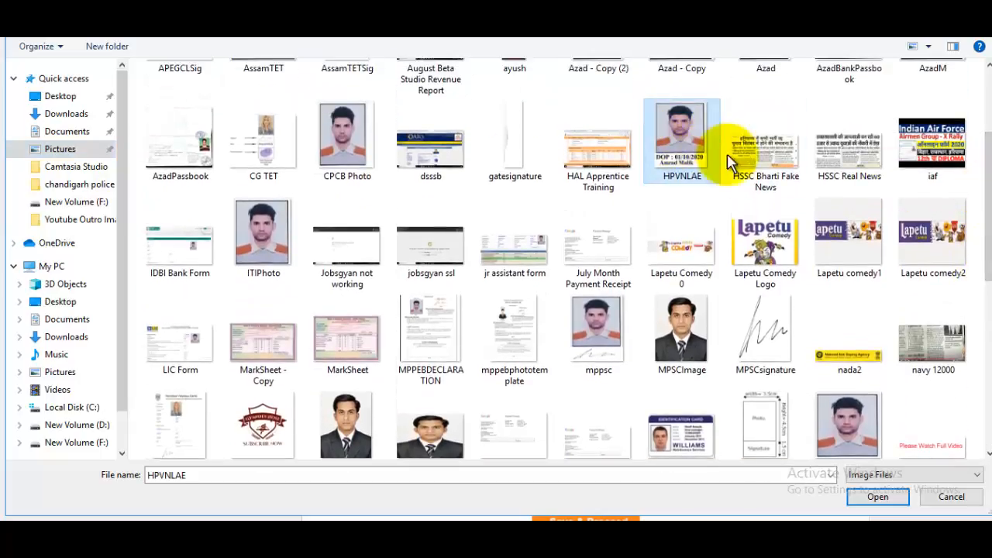
left_click(874, 496)
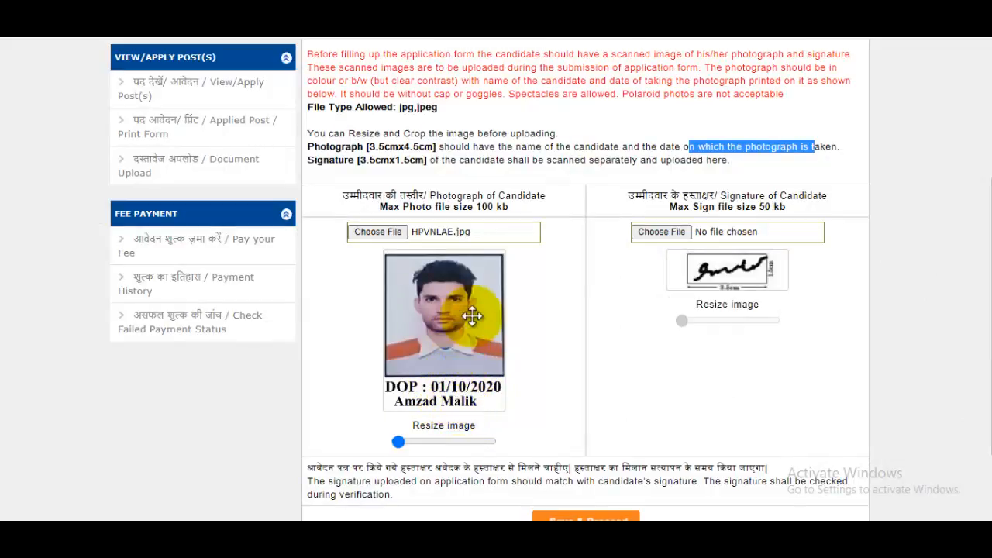
Step: Upload signaturerandom.jpg as the signature and save to reach Work Experience
left_click(659, 230)
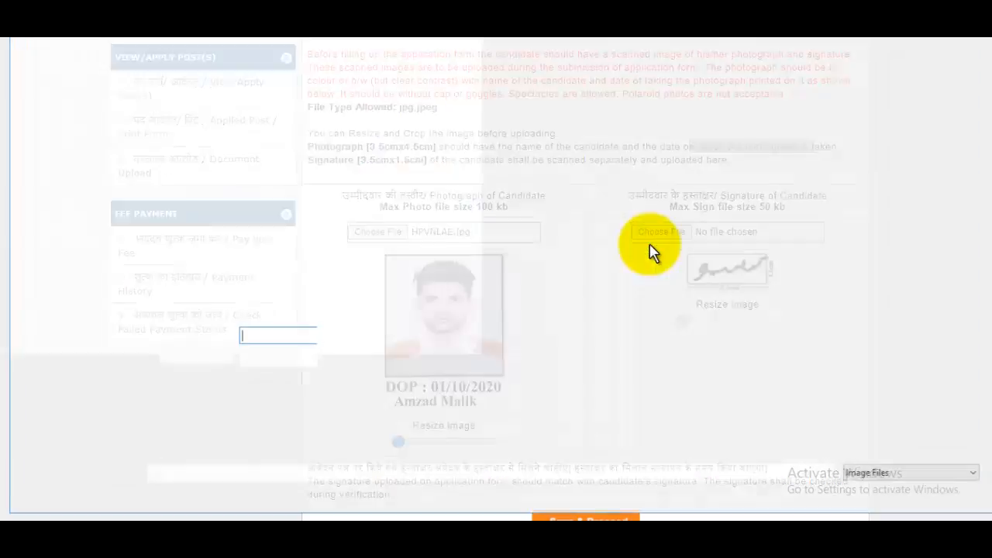
scroll(974, 286, "down", 5)
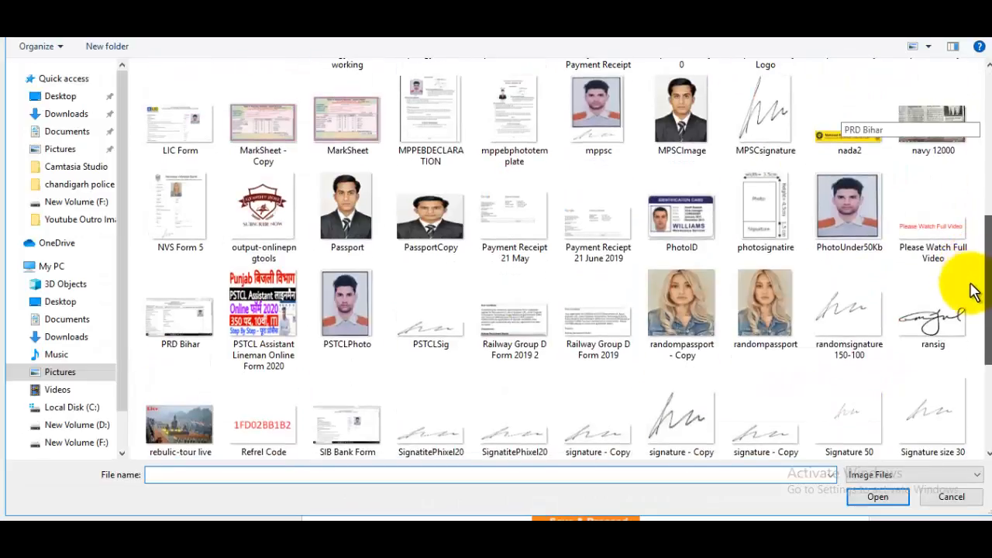
scroll(975, 294, "down", 1)
scroll(984, 310, "down", 1)
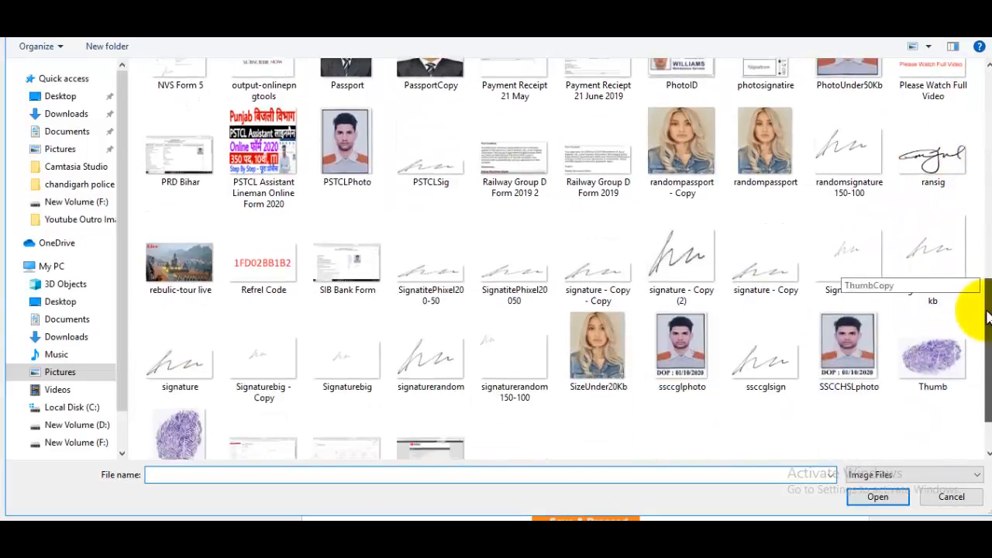
left_click(431, 363)
left_click(878, 497)
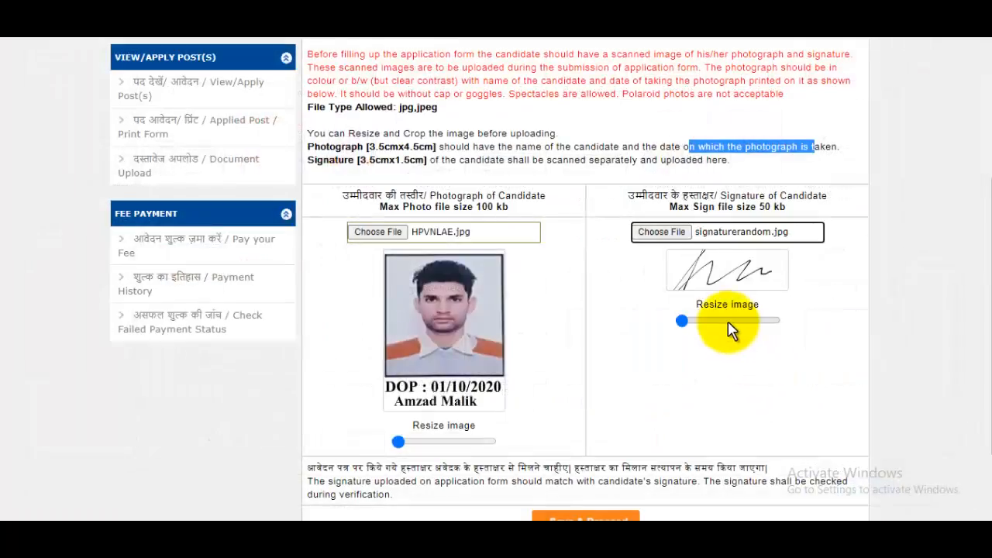
scroll(985, 310, "down", 1)
left_click(589, 430)
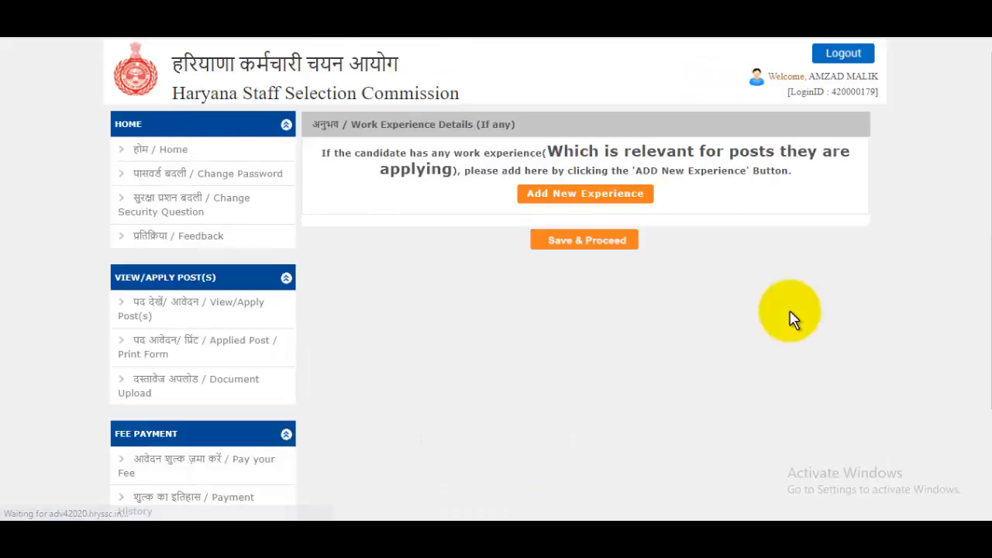
Step: Skip work experience with Save & Proceed, adding no entries
left_click(591, 241)
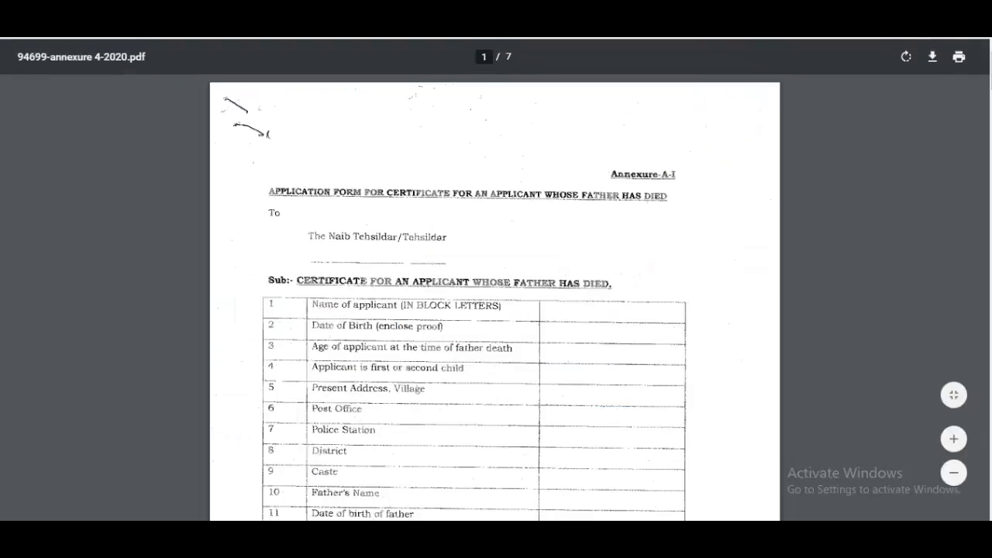
Step: Scroll through the annexure certificate forms PDF, then go back to the HSSC Document Upload tab
left_click(775, 11)
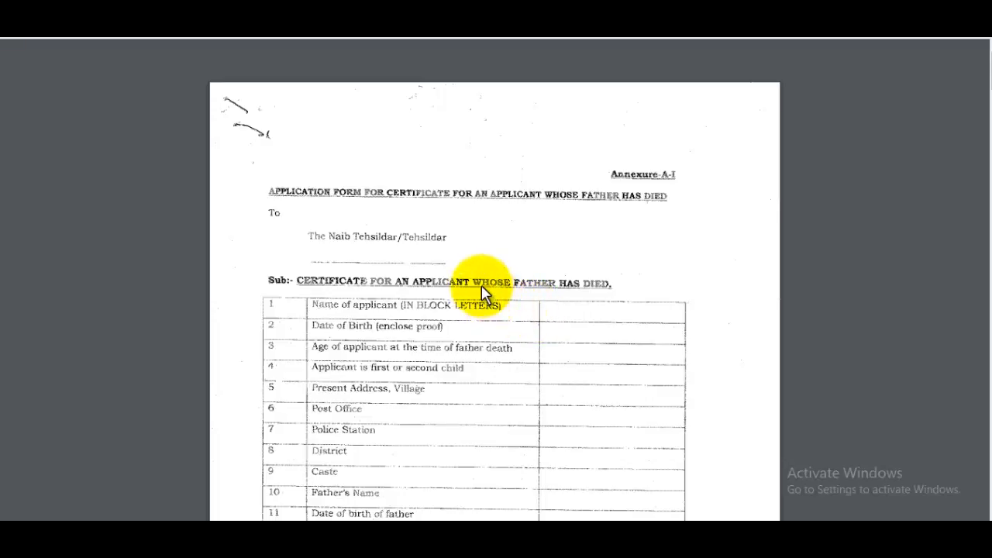
scroll(481, 287, "down", 6)
scroll(481, 293, "down", 12)
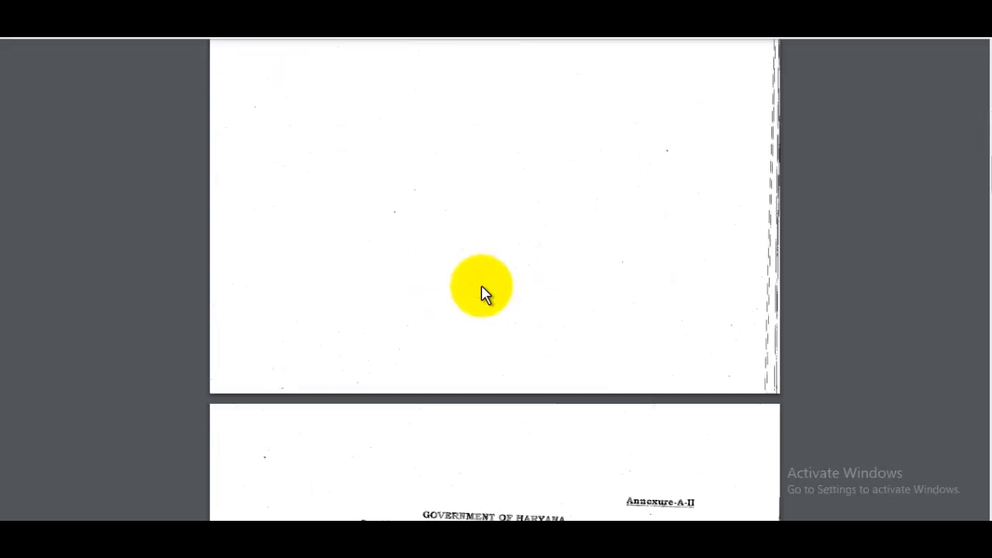
scroll(481, 293, "down", 15)
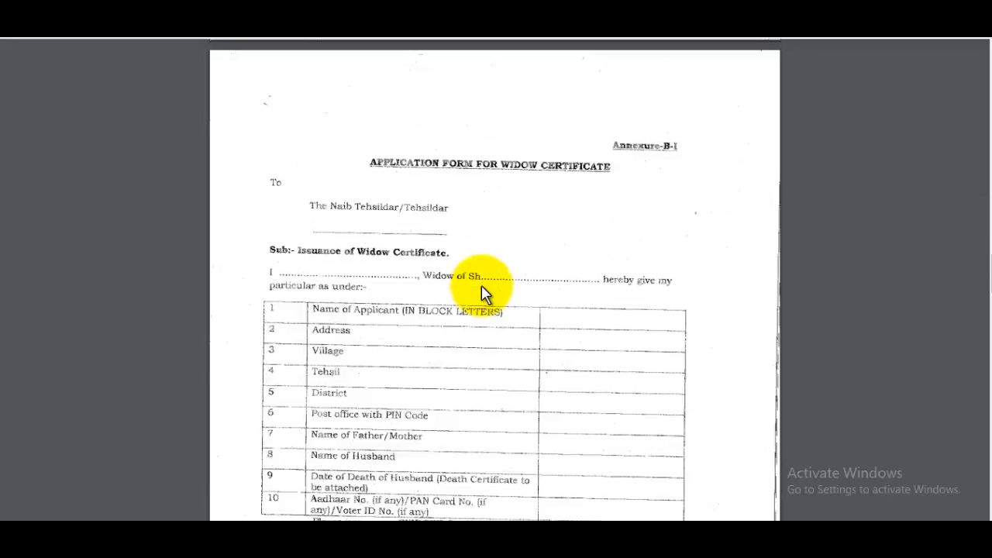
scroll(481, 293, "down", 8)
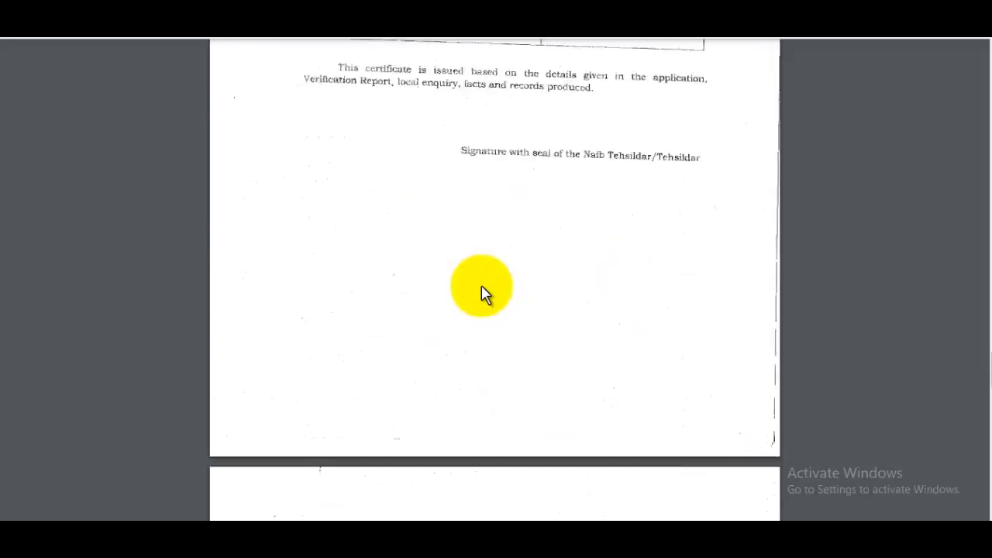
scroll(481, 293, "up", 6)
scroll(496, 221, "up", 1)
scroll(531, 239, "down", 4)
left_click(778, 39)
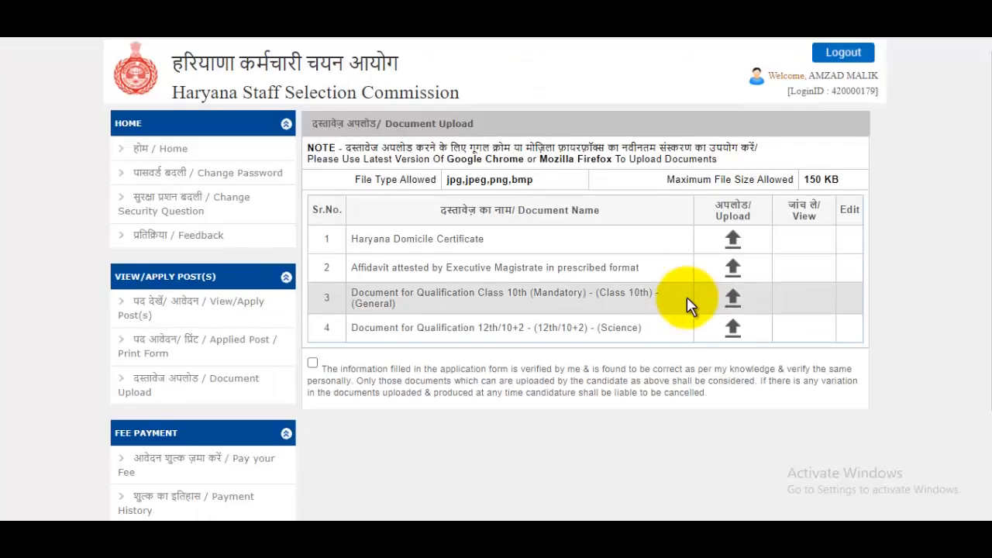
Step: Tick the uploaded-documents declaration, proceed to the profile summary, and open View Profile
scroll(687, 299, "down", 2)
left_click(312, 231)
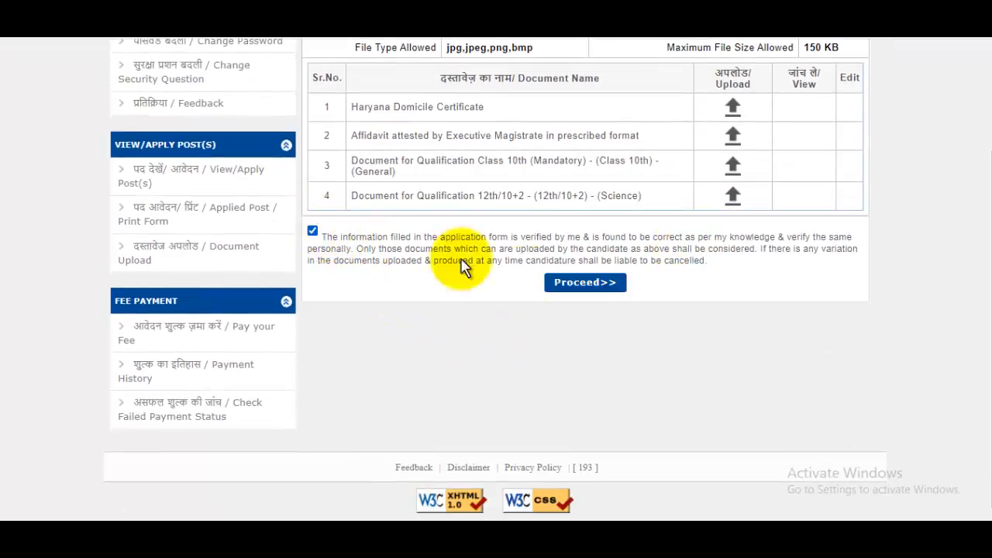
left_click(585, 283)
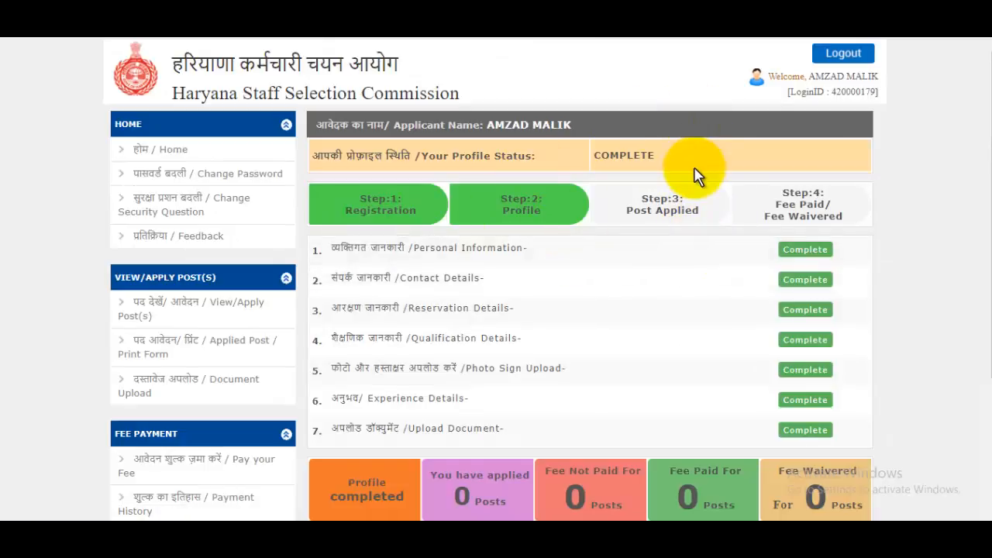
scroll(693, 173, "down", 3)
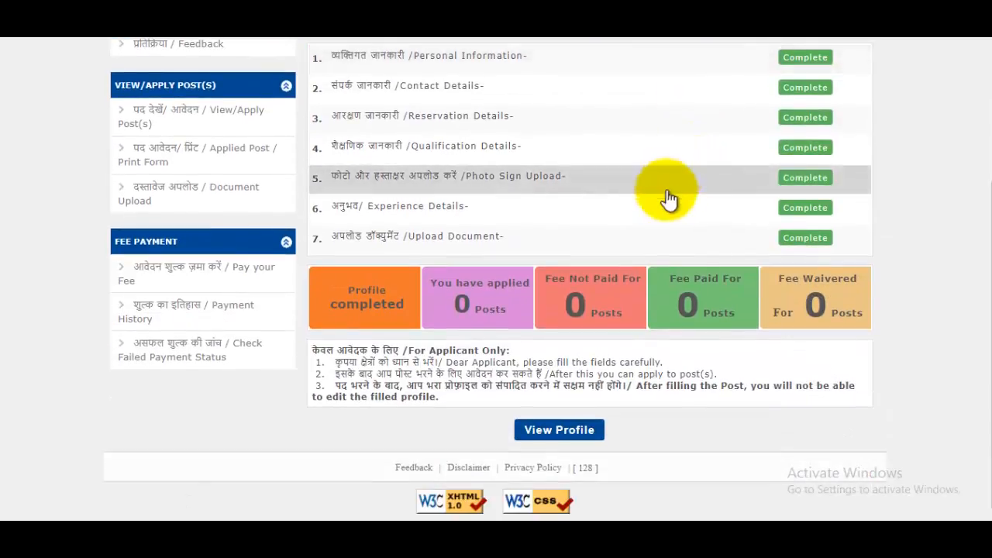
left_click(573, 432)
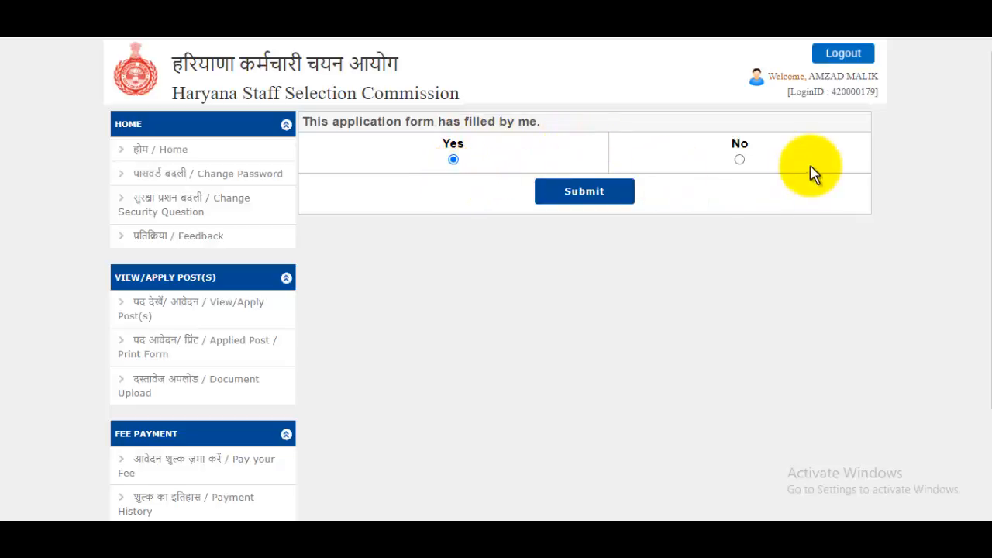
Step: Submit 'Yes' for filled-by-me, allow the print pop-up, and save the 2-page form as PDF
left_click(583, 193)
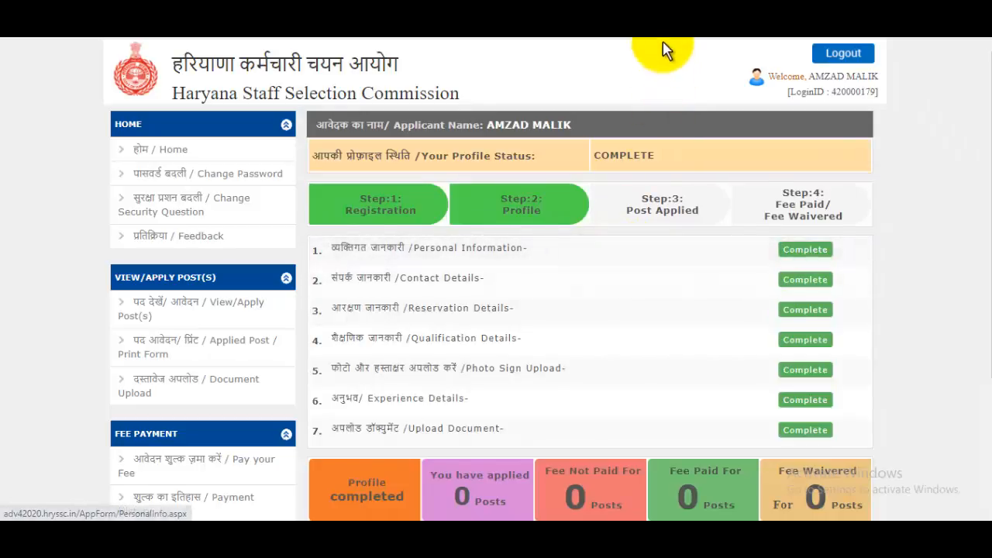
left_click(686, 27)
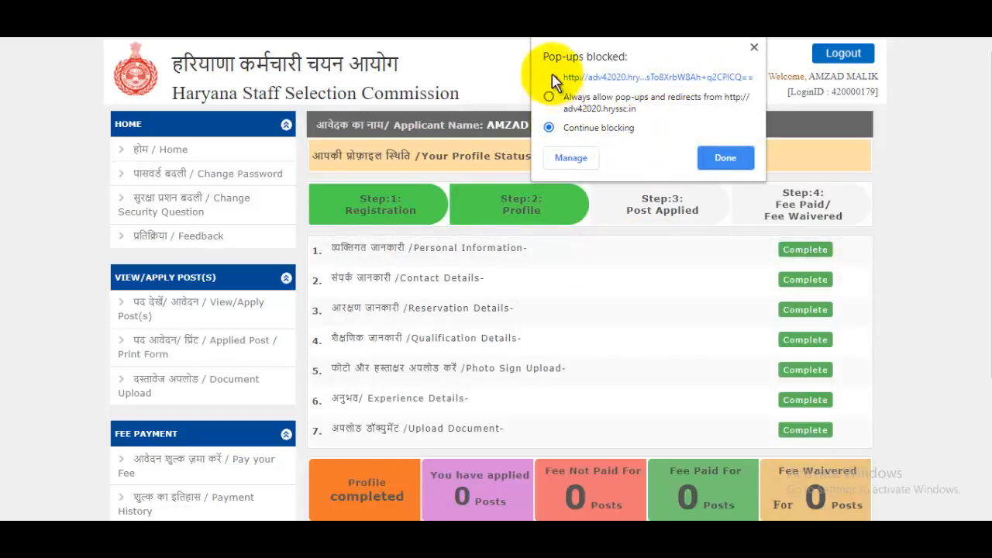
left_click(632, 78)
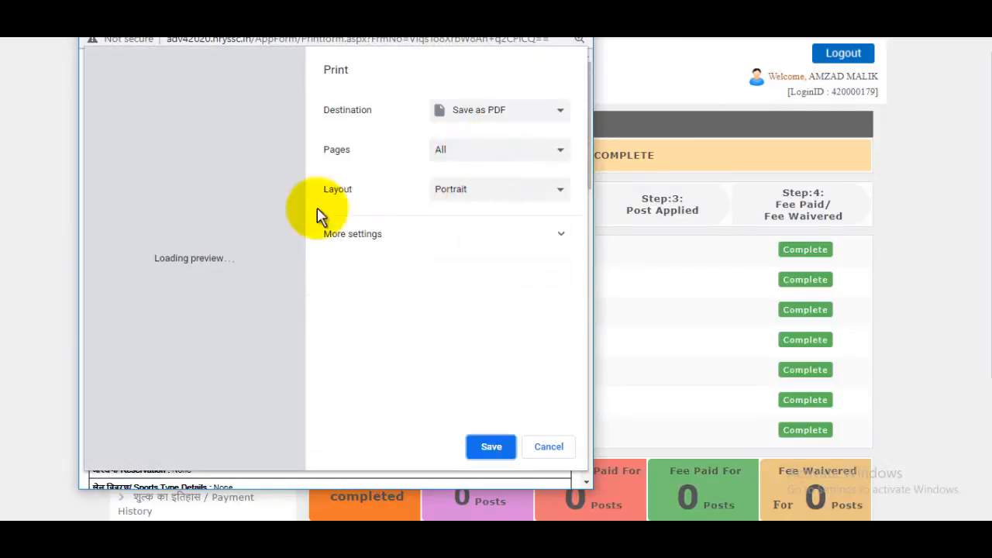
left_click(489, 448)
left_click(549, 427)
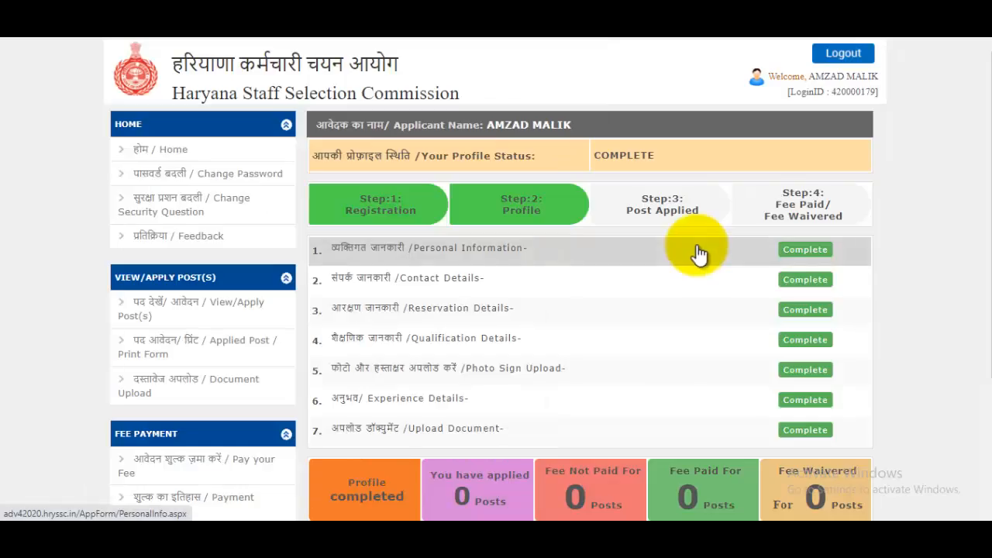
scroll(697, 252, "down", 3)
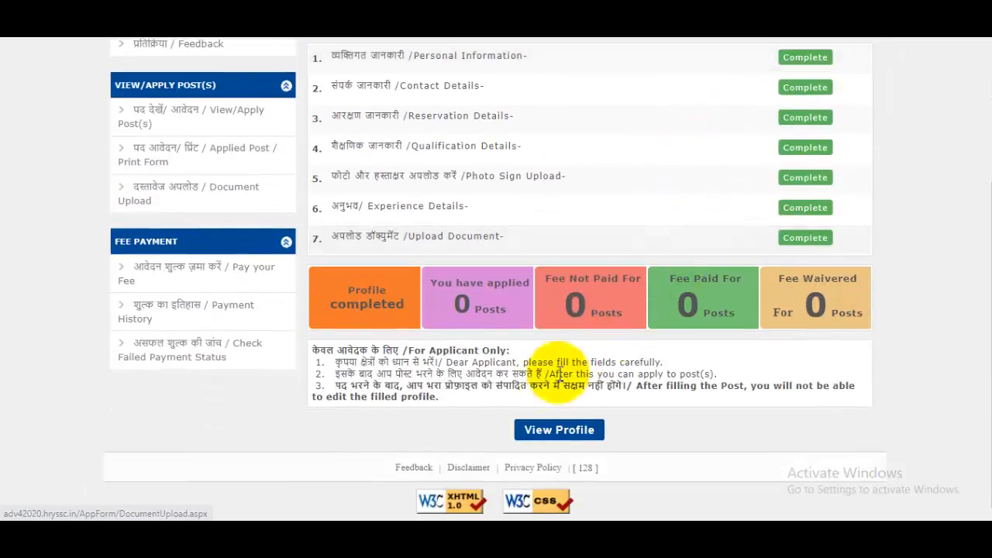
scroll(697, 318, "up", 3)
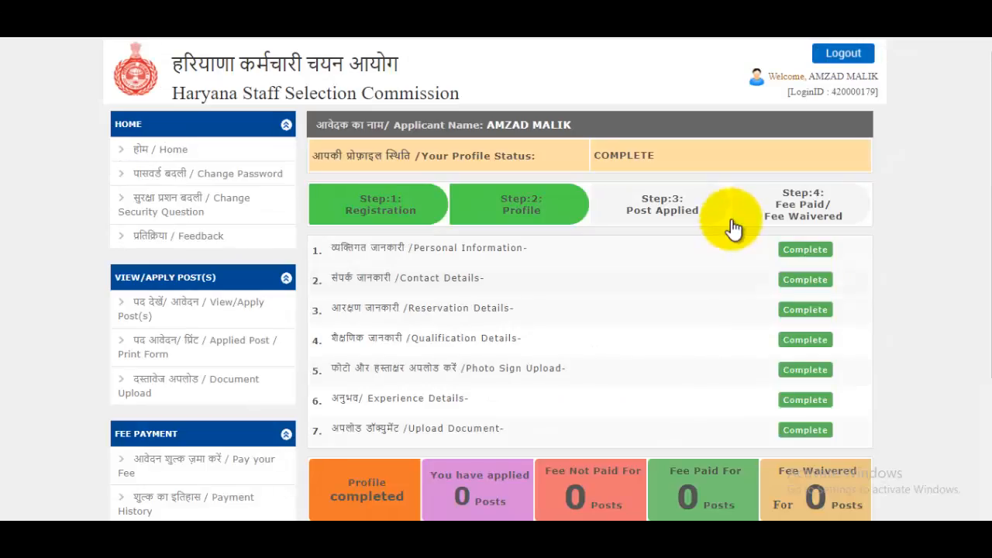
Step: Generate the printable candidate declaration from the blocked pop-up and save it as hssc declaration.pdf
scroll(814, 233, "down", 3)
scroll(701, 225, "up", 3)
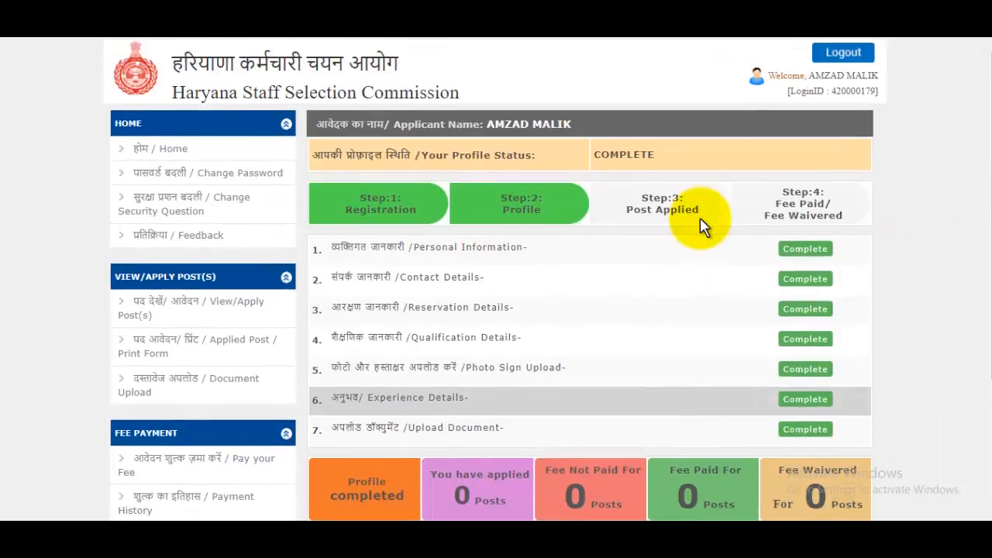
scroll(701, 225, "down", 3)
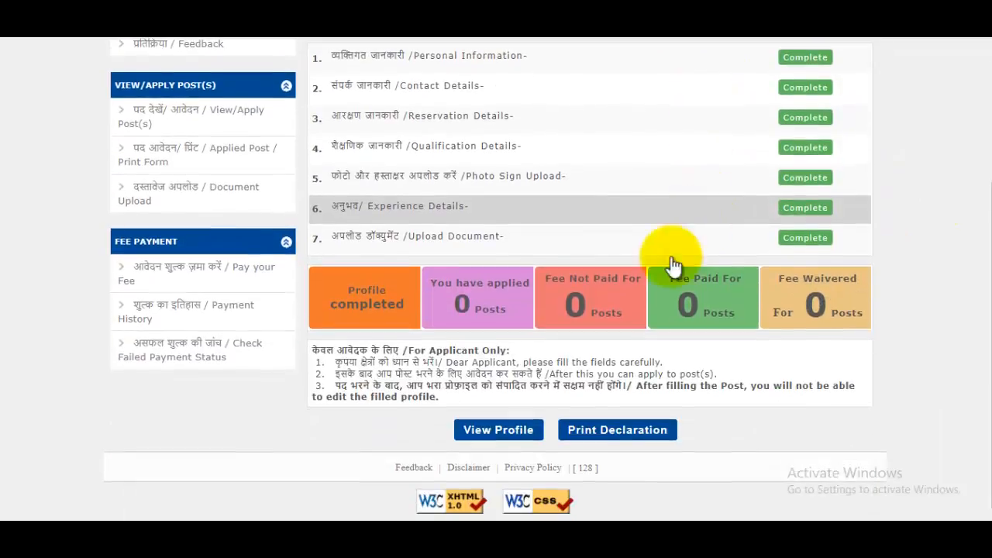
left_click(626, 442)
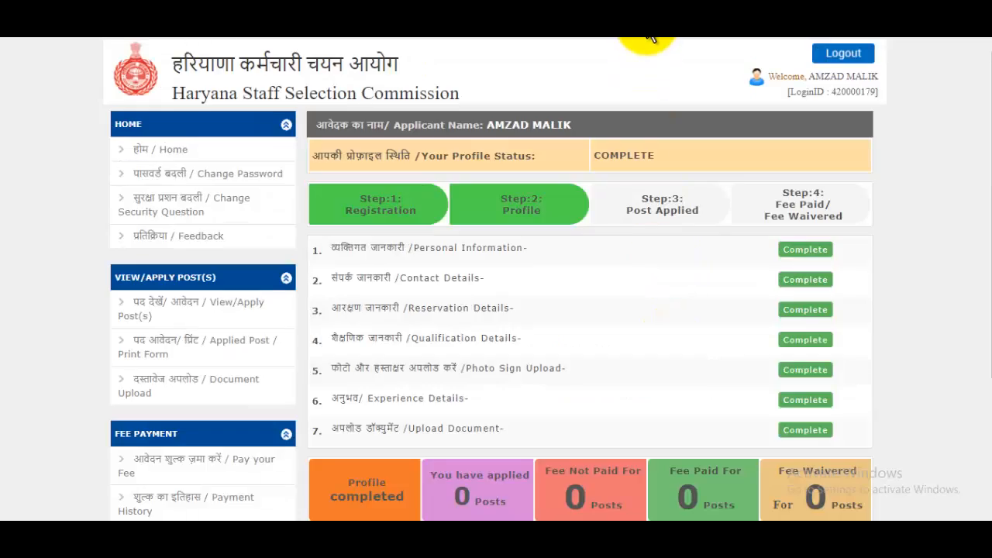
left_click(722, 77)
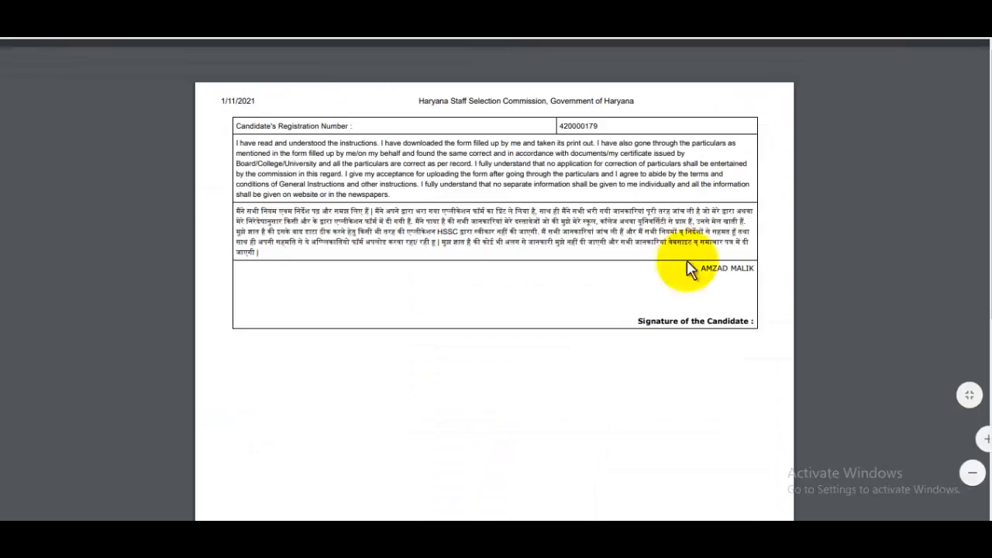
left_click_drag(655, 326, 748, 324)
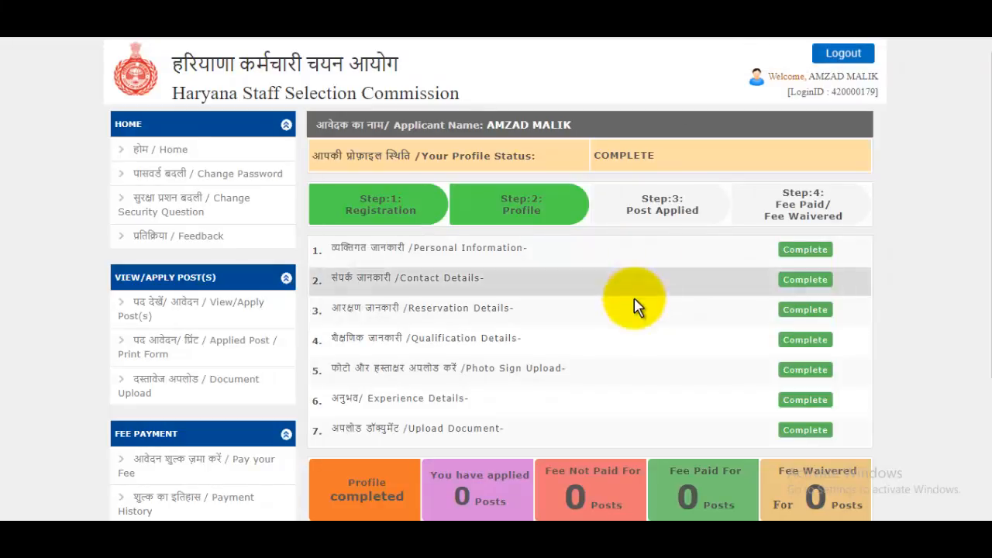
scroll(635, 306, "down", 3)
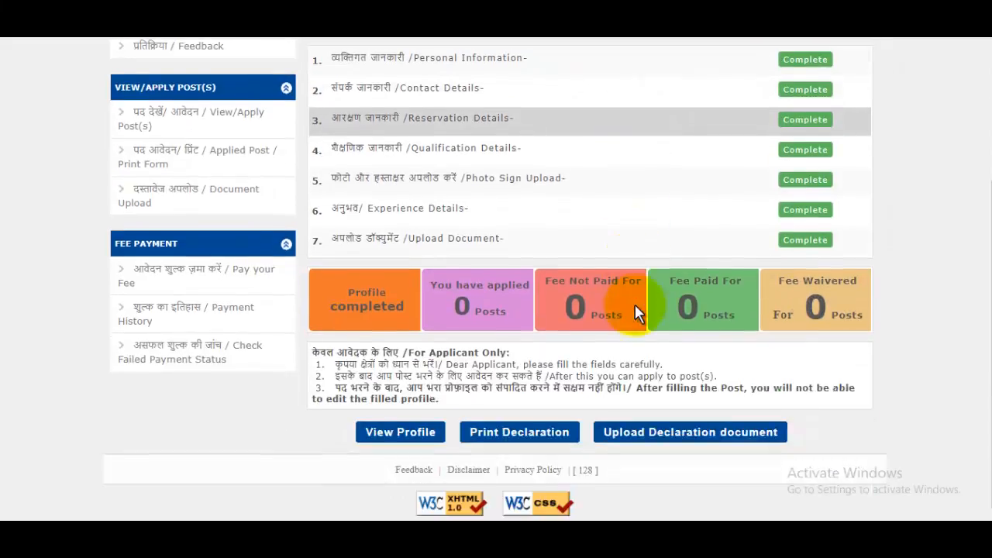
Step: Upload MarkSheet.jpg as the Declaration Certificate, then go to Apply to Post(s)
left_click(692, 436)
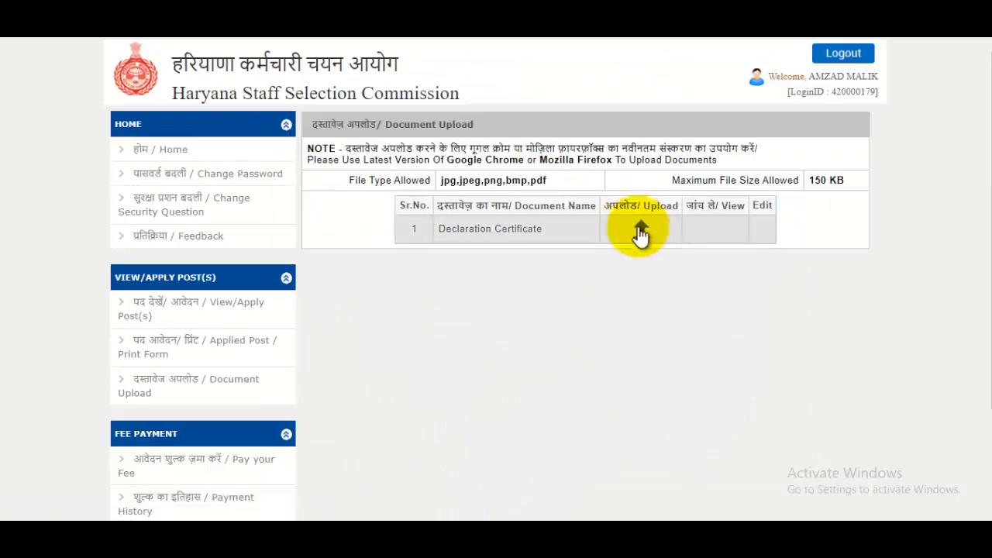
left_click(642, 229)
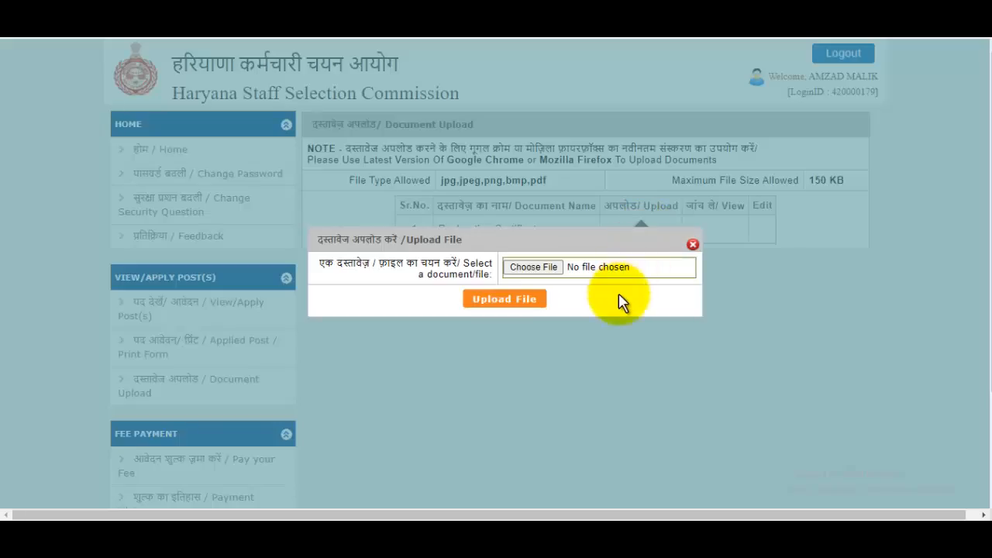
left_click(544, 267)
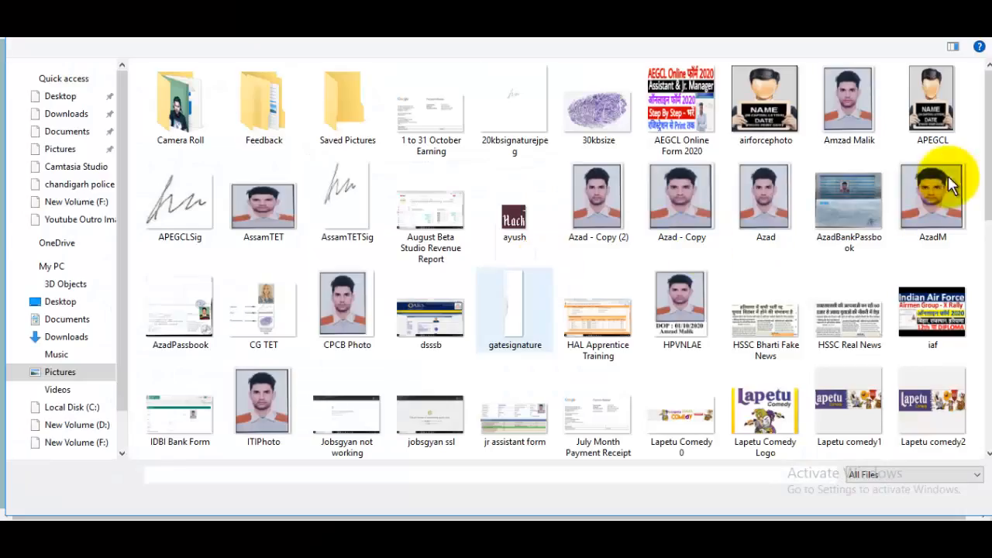
left_click_drag(990, 139, 982, 221)
left_click(348, 221)
left_click(878, 500)
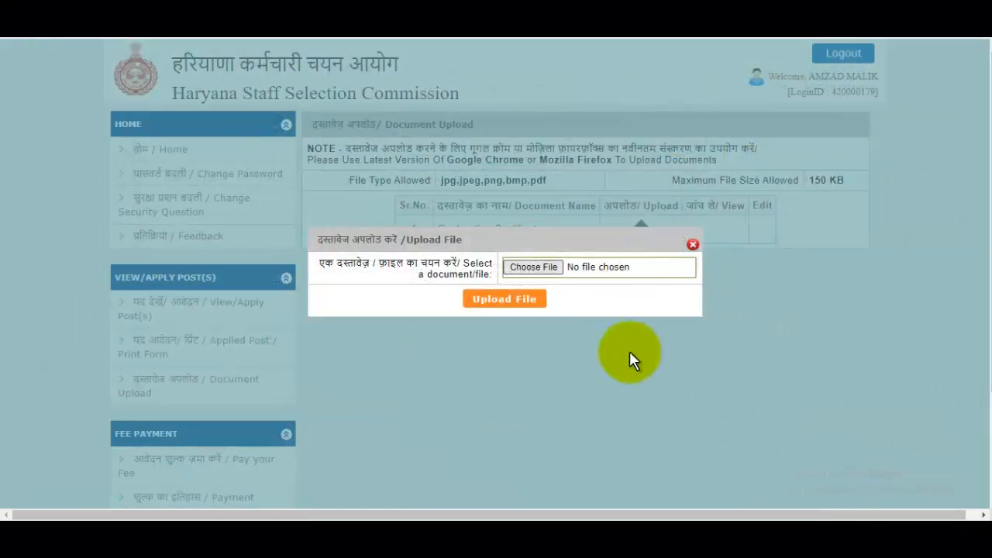
left_click(503, 299)
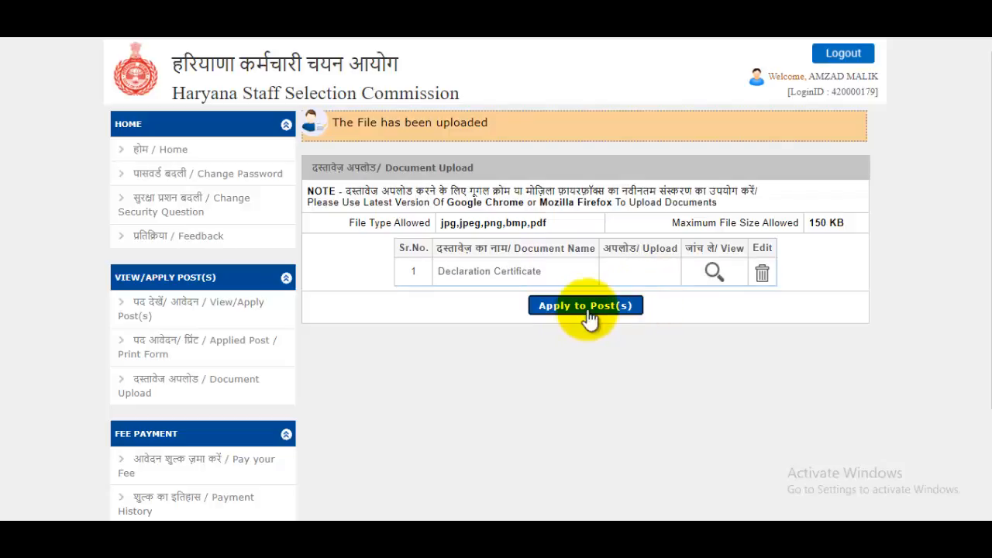
left_click(624, 310)
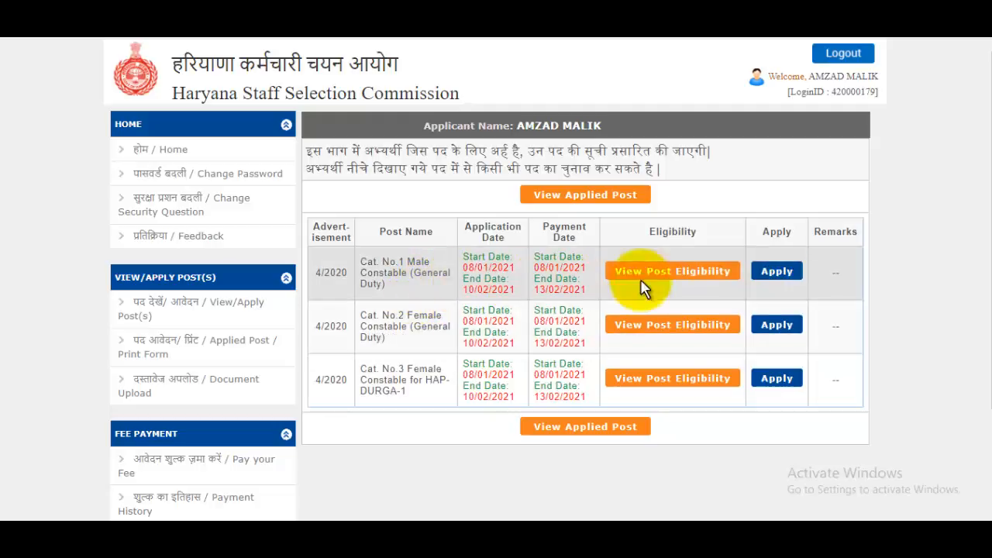
Step: Apply for the Cat. No.1 Male Constable post and accept the declaration
left_click(778, 277)
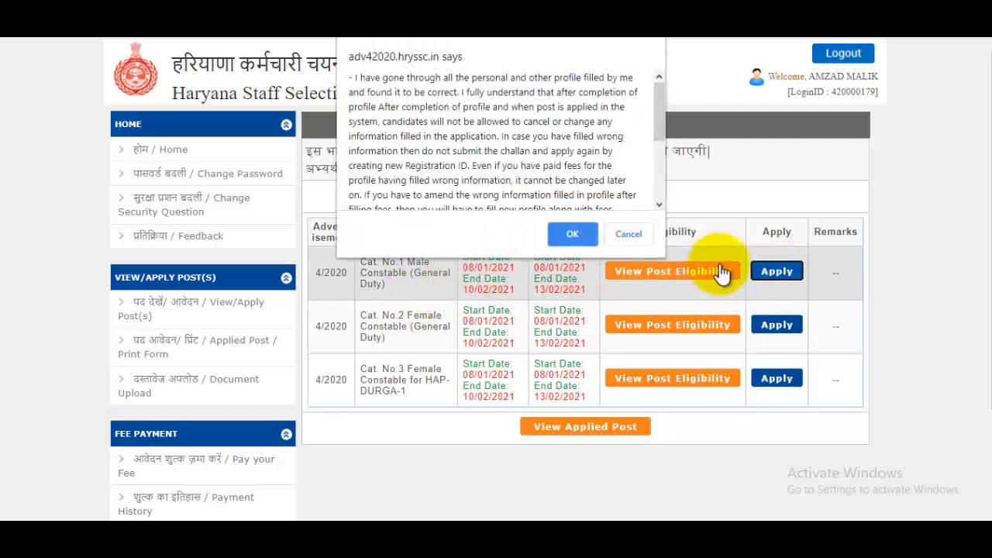
scroll(613, 186, "down", 3)
left_click(573, 241)
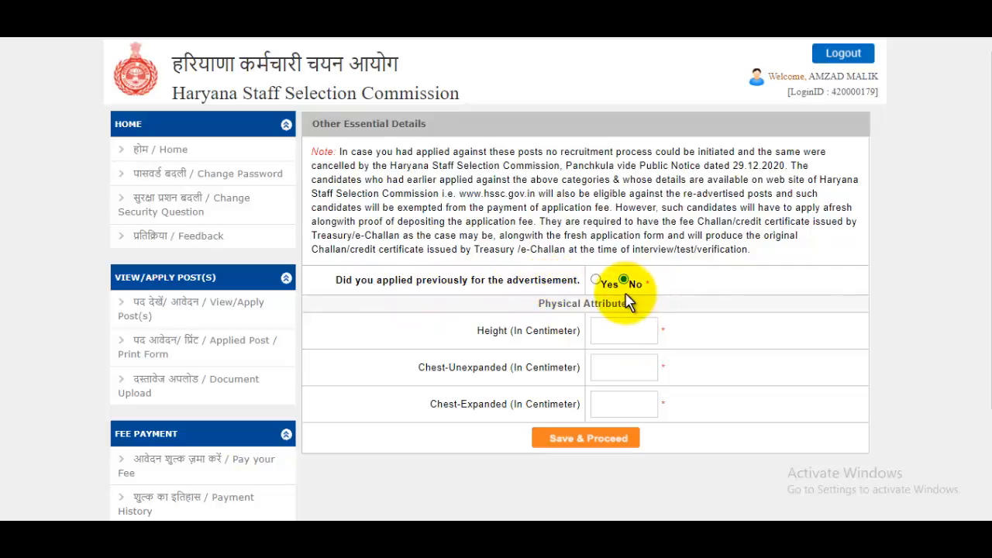
Step: Try the Yes option's unique number search, then answer No to having applied previously
left_click(595, 280)
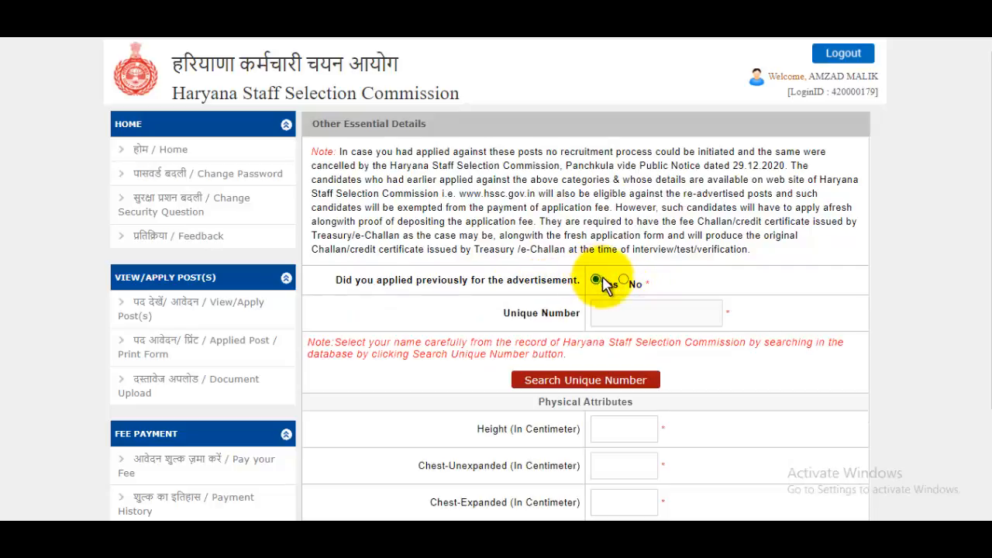
scroll(651, 317, "down", 3)
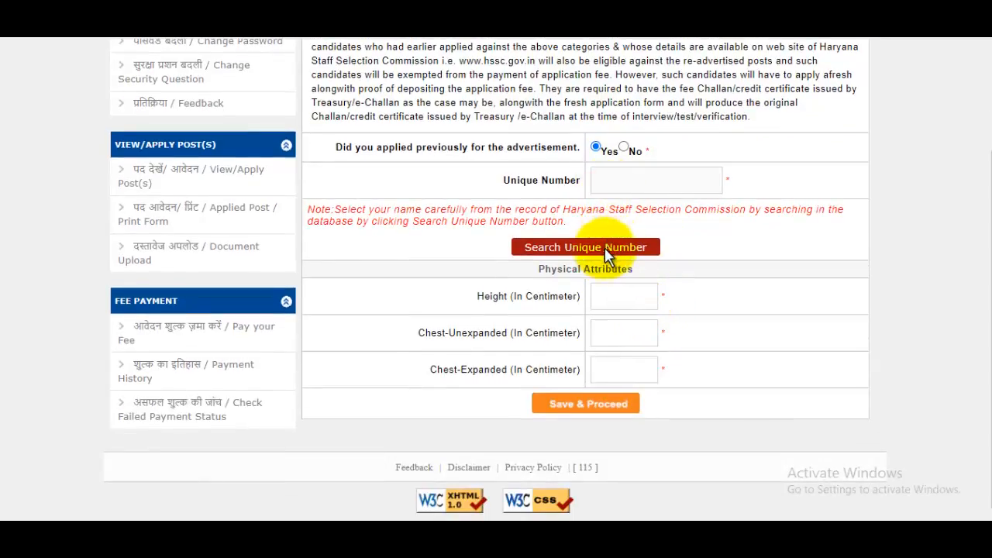
left_click(595, 247)
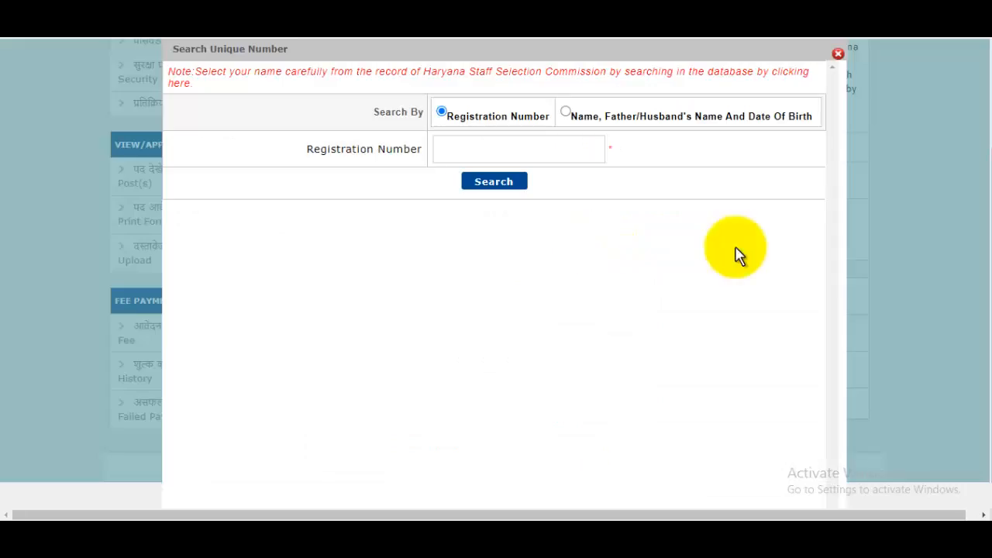
left_click(485, 153)
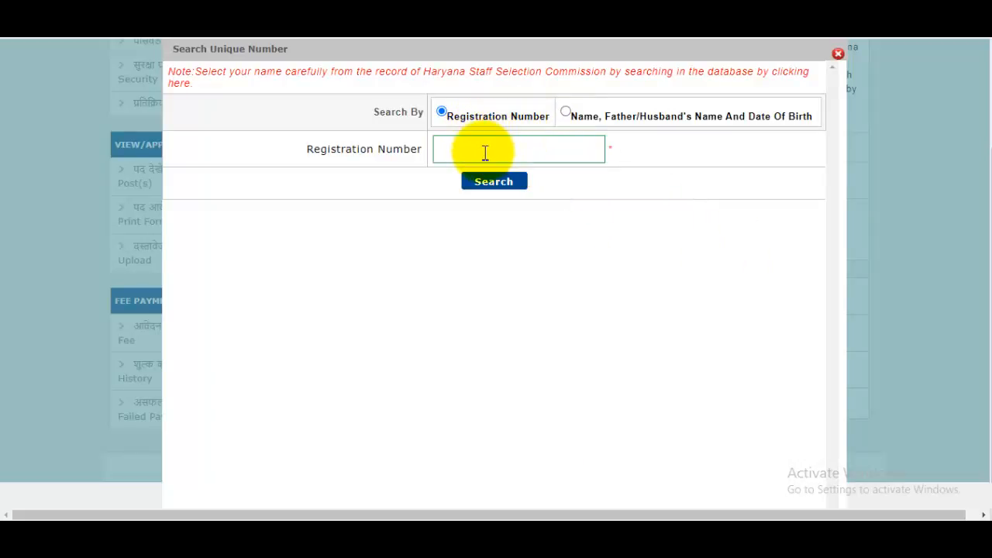
left_click(566, 113)
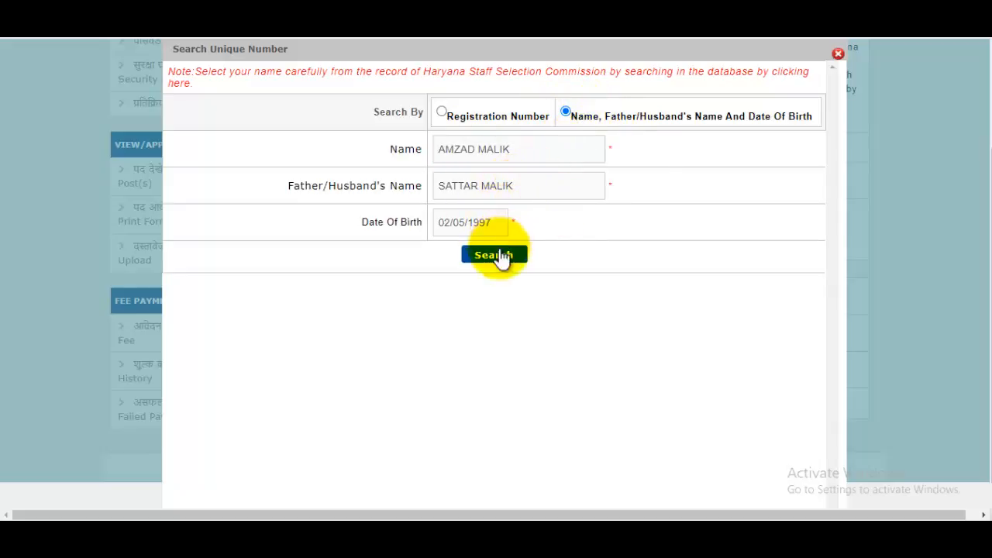
left_click(838, 54)
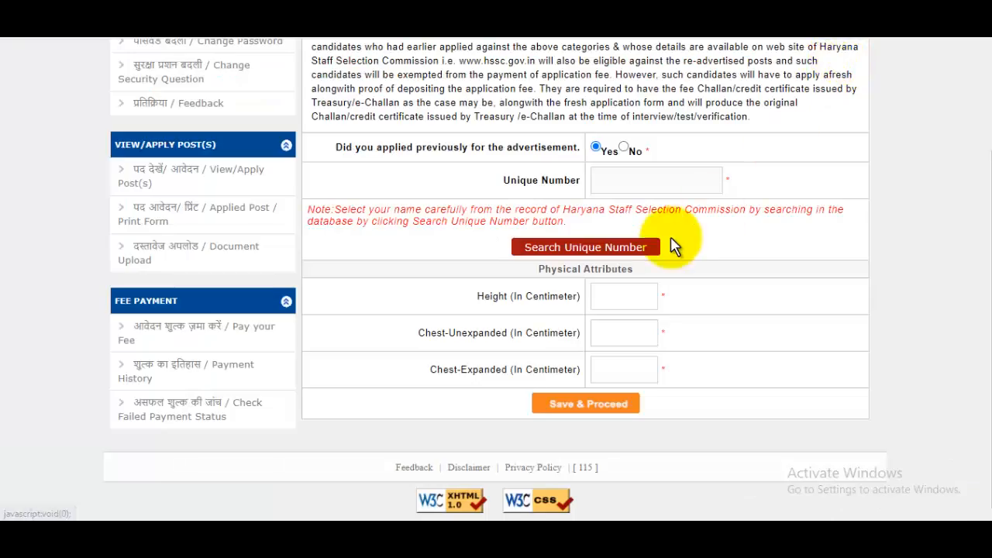
left_click(623, 147)
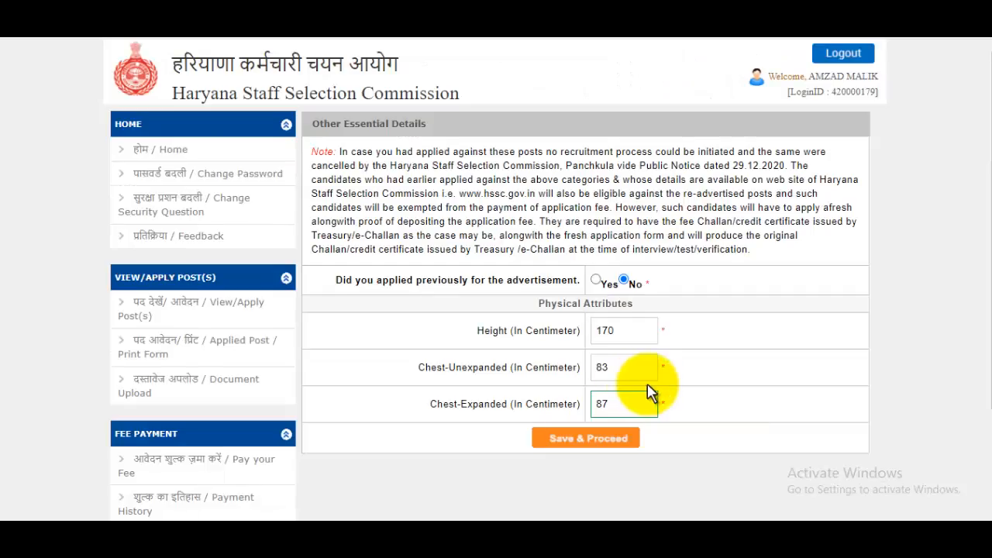
Step: Save the application with height 170 cm, chest 83 cm unexpanded and 87 cm expanded
left_click(587, 439)
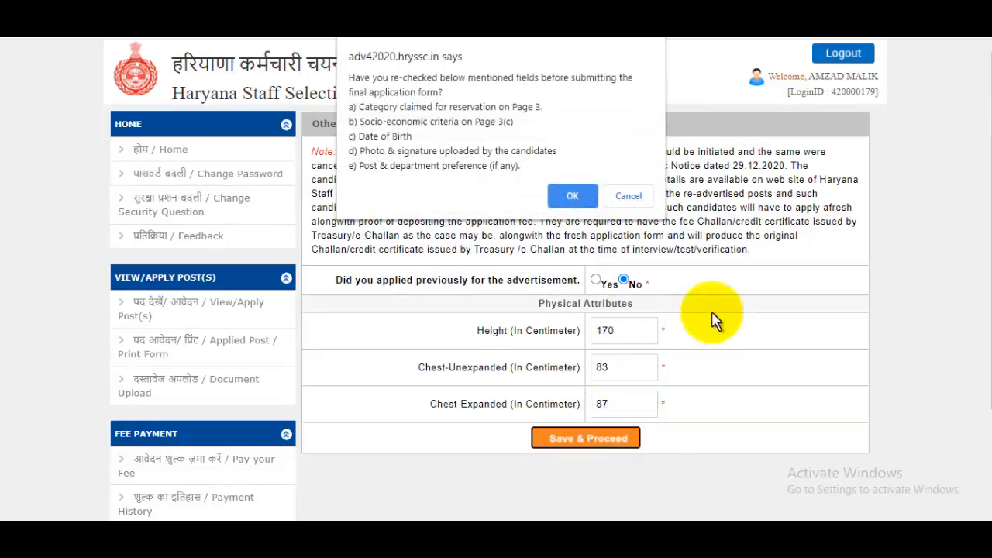
left_click(571, 194)
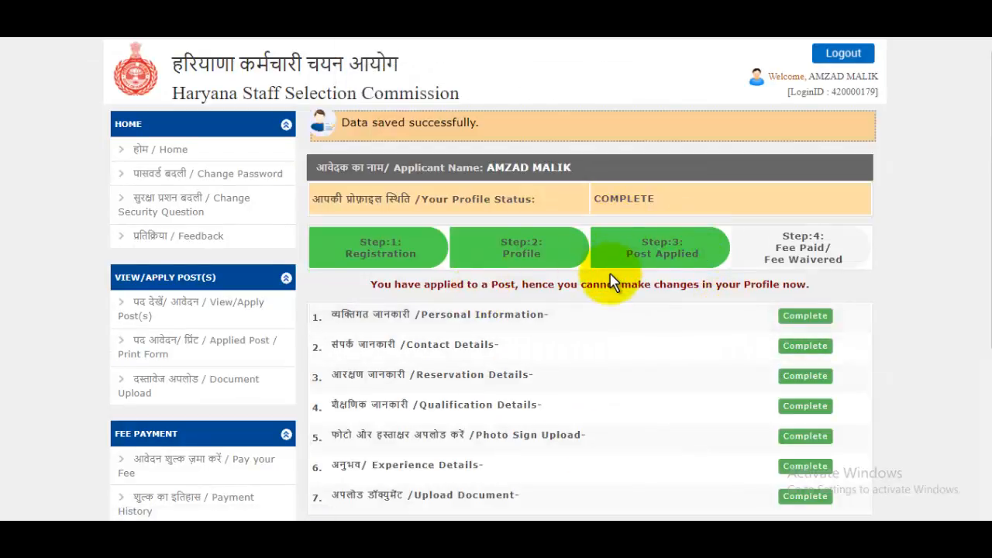
scroll(612, 281, "down", 4)
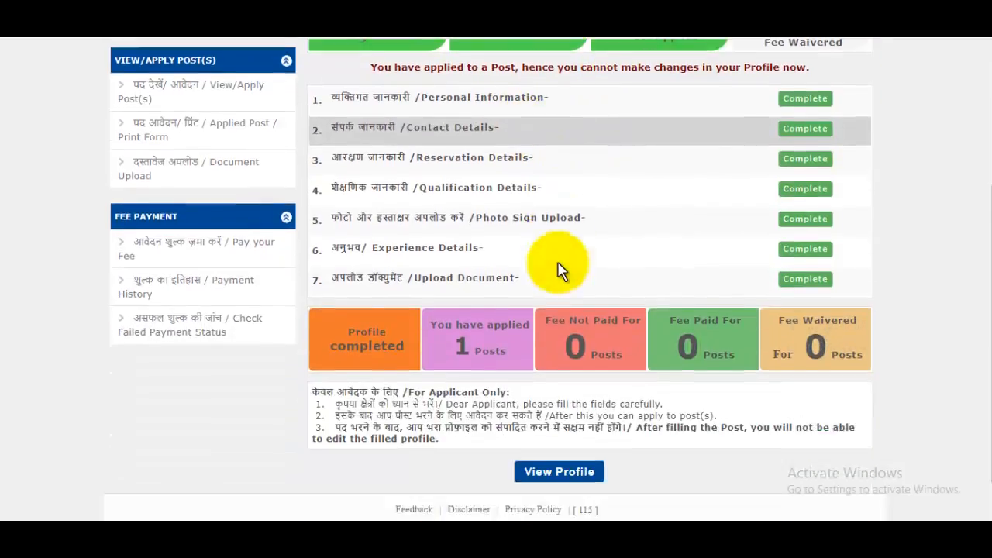
scroll(558, 263, "up", 3)
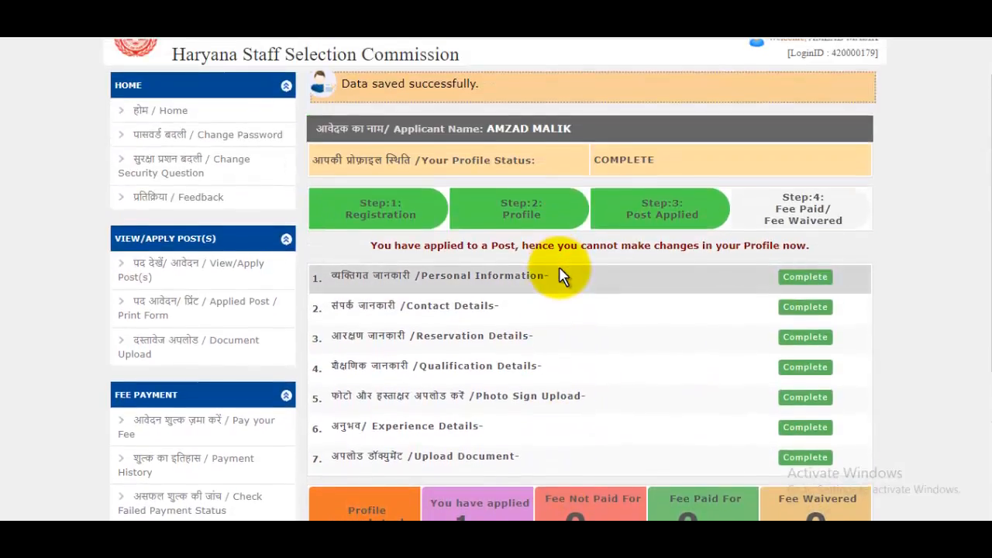
scroll(561, 268, "down", 1)
scroll(562, 272, "down", 1)
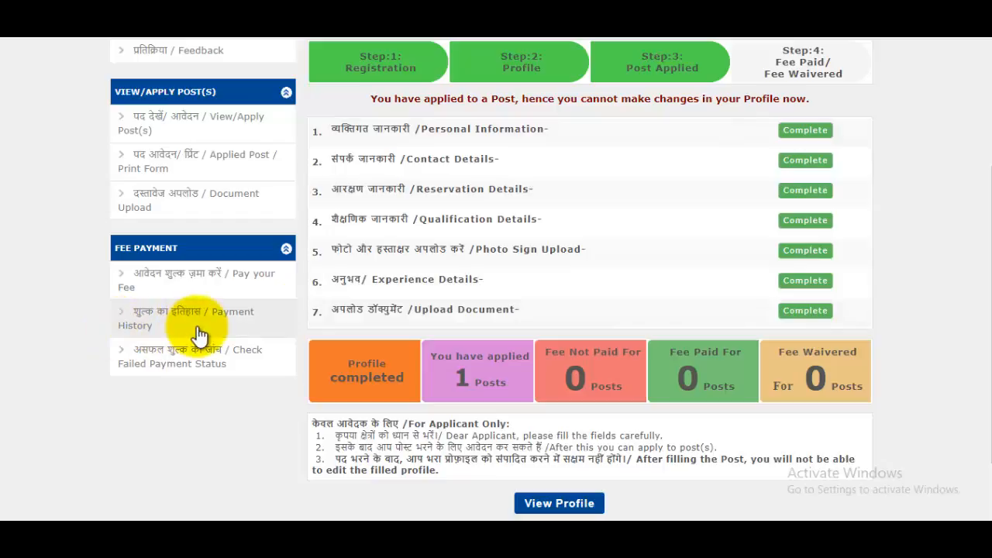
Step: Pay the Male Constable post group's ₹100 fee via PNB Payment Gateway, accepting the terms
left_click(237, 291)
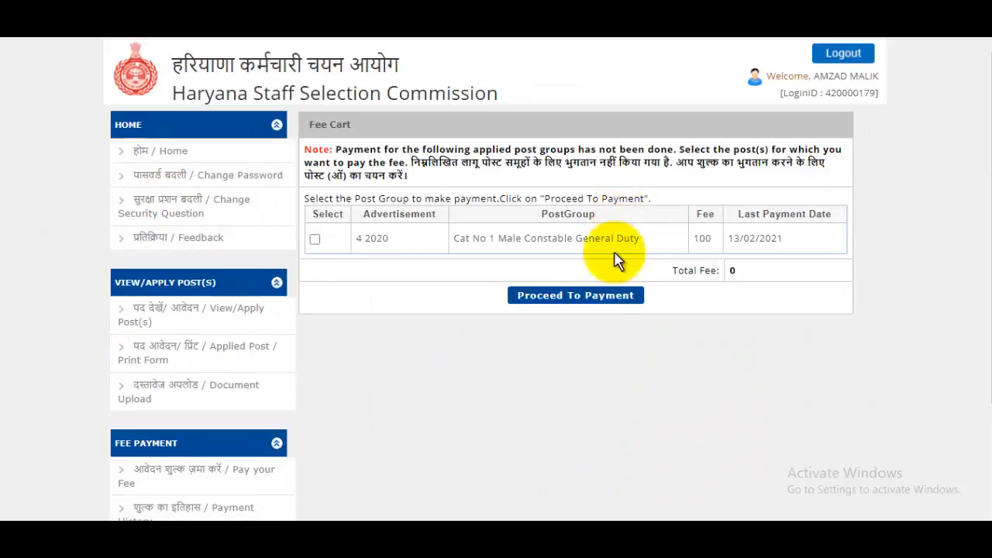
left_click(315, 239)
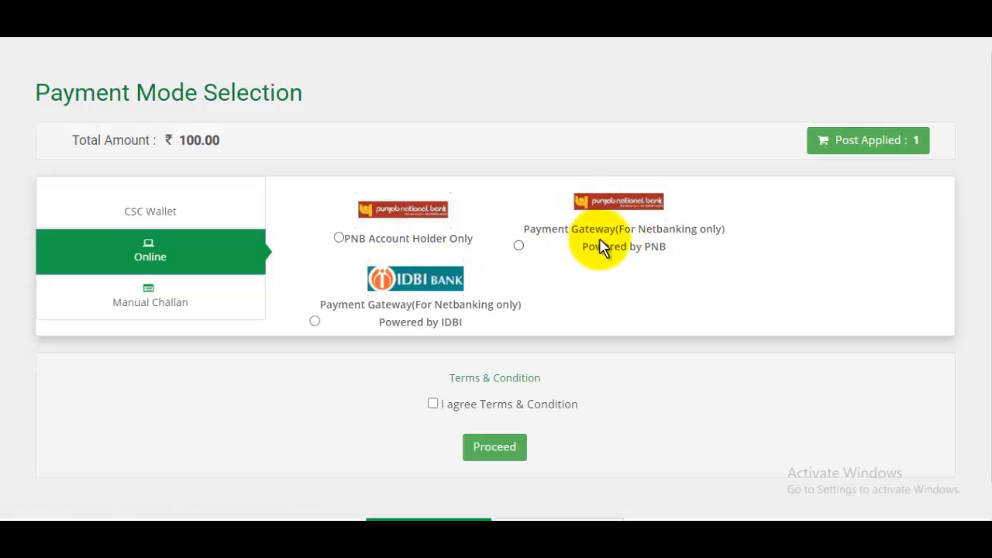
left_click(519, 246)
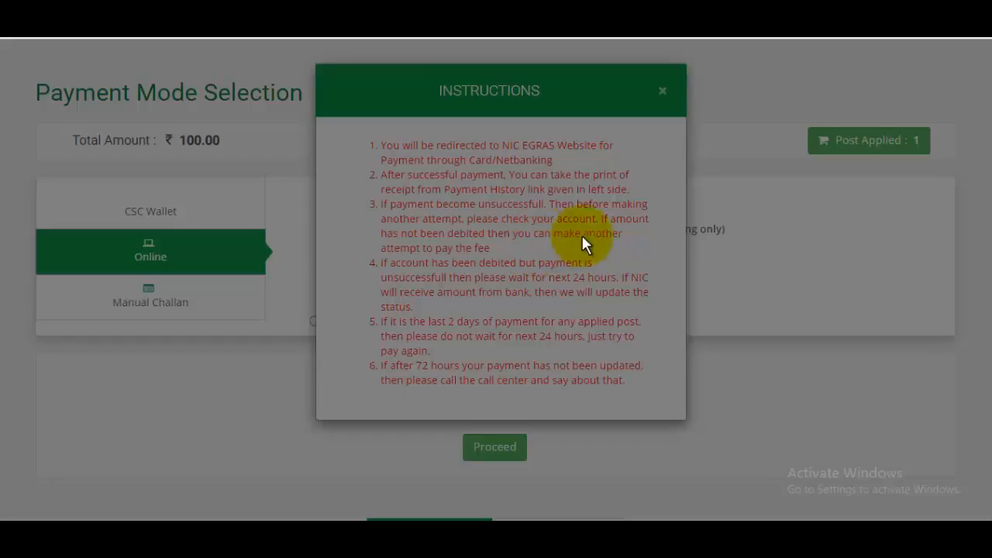
left_click(663, 90)
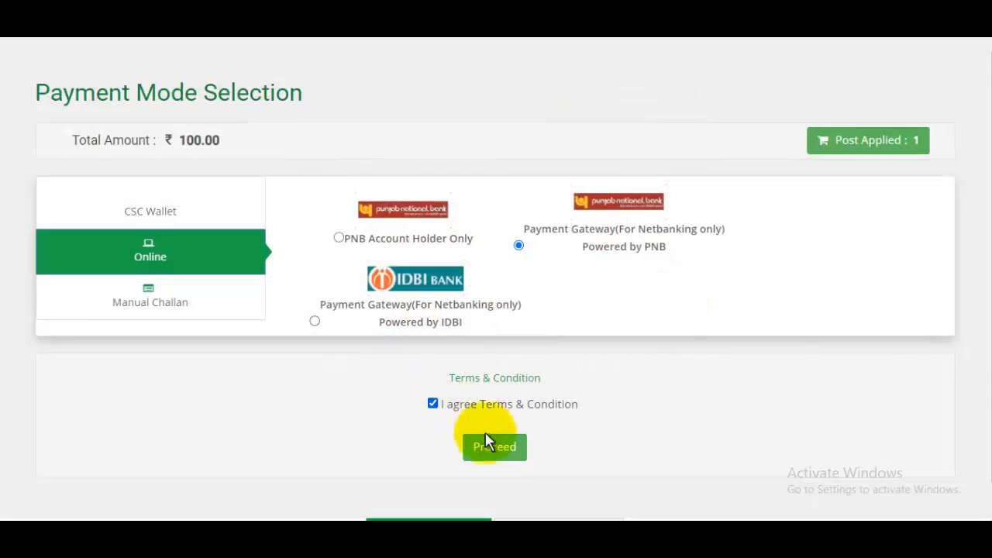
left_click(494, 451)
left_click(580, 129)
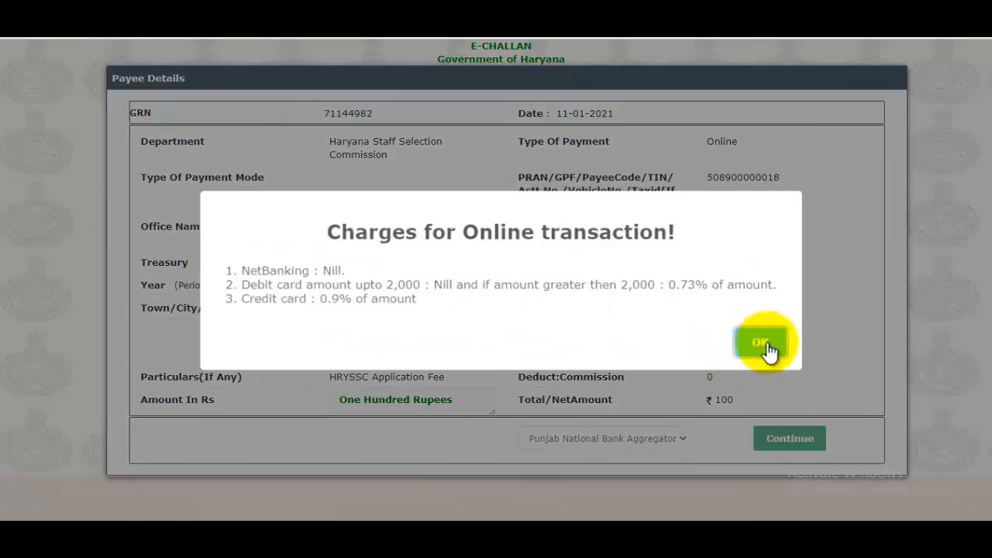
Step: Confirm the ₹100 HRYSSC e-Challan details and acknowledge the GRN redirect to PayU
left_click(762, 346)
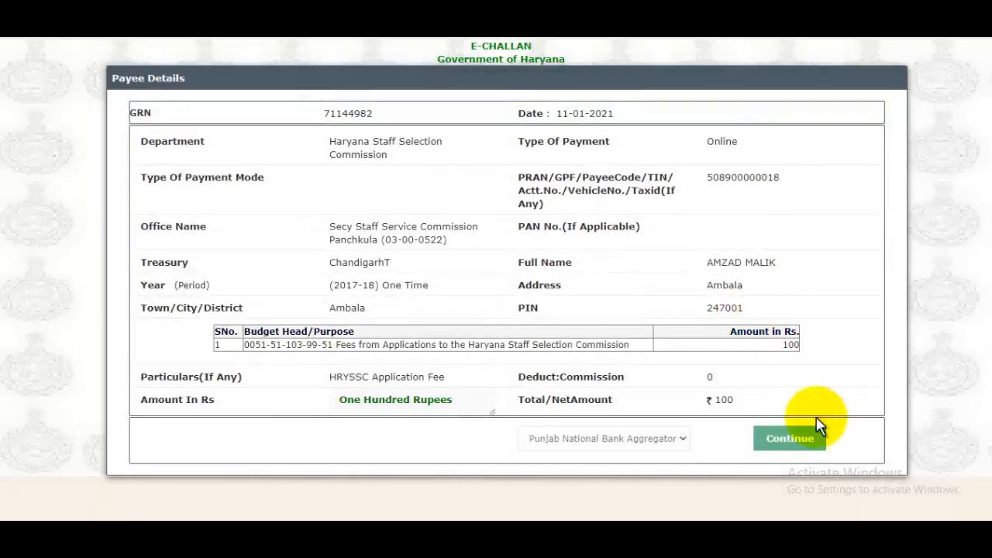
left_click(814, 440)
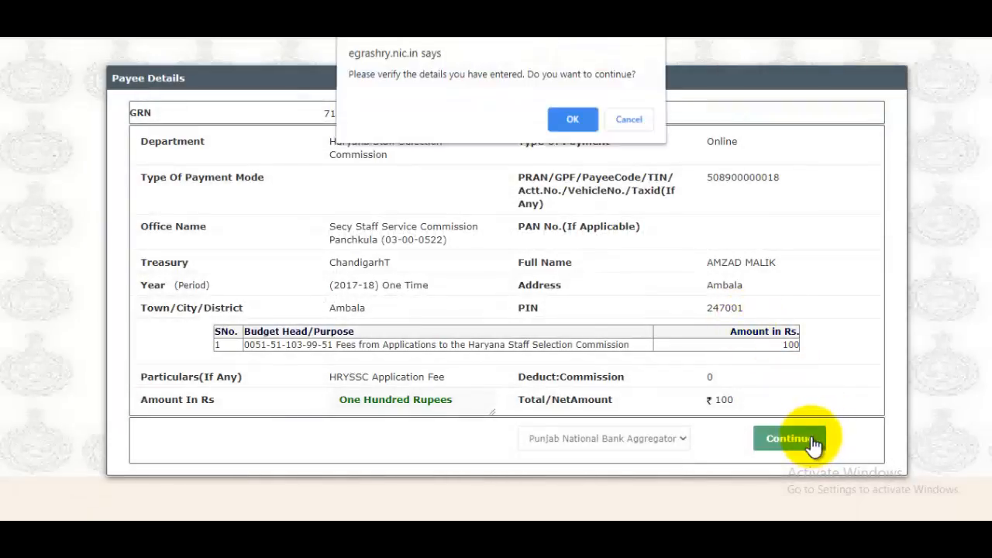
left_click(574, 124)
left_click(631, 153)
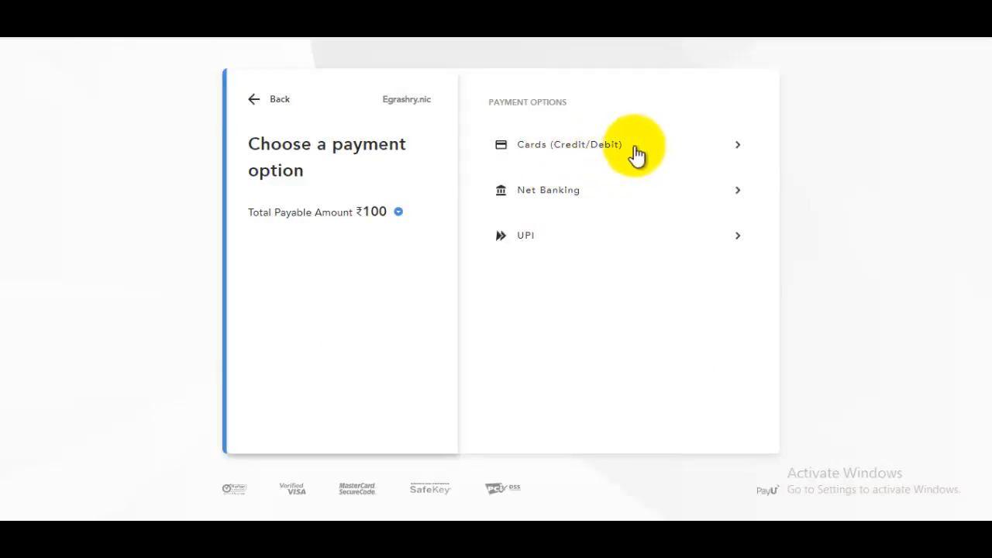
Step: Choose Net Banking in PayU's payment options
left_click(594, 197)
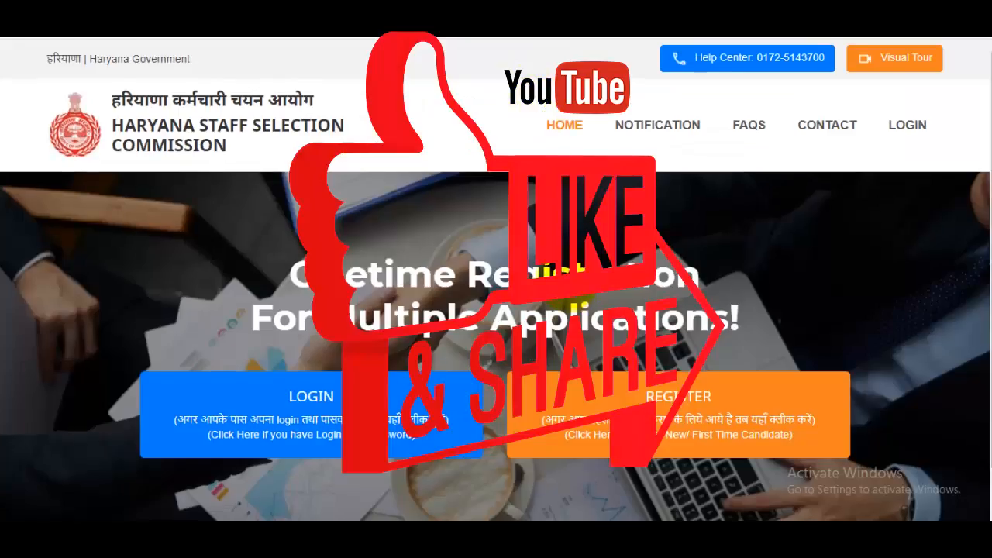
scroll(496, 279, "down", 1)
scroll(496, 279, "up", 1)
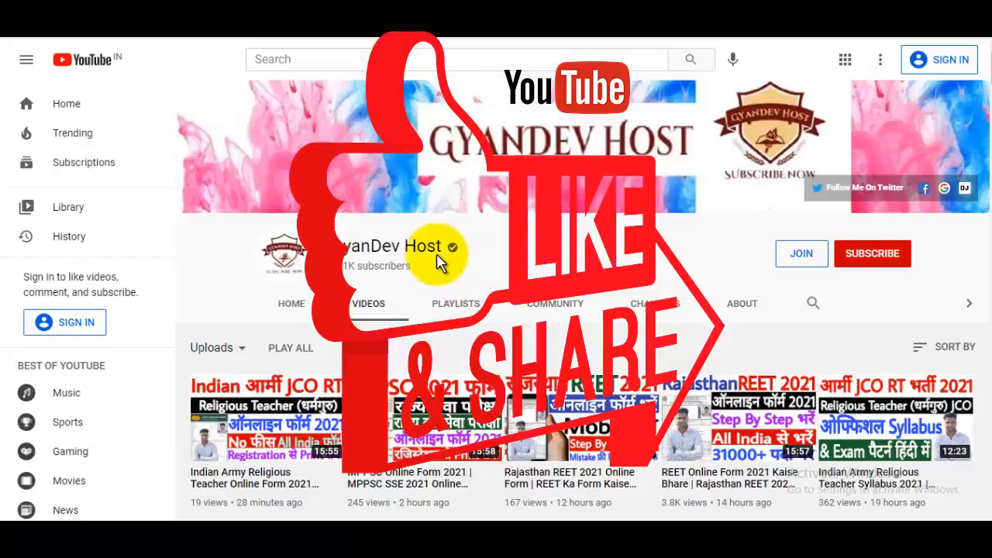
left_click_drag(353, 244, 626, 258)
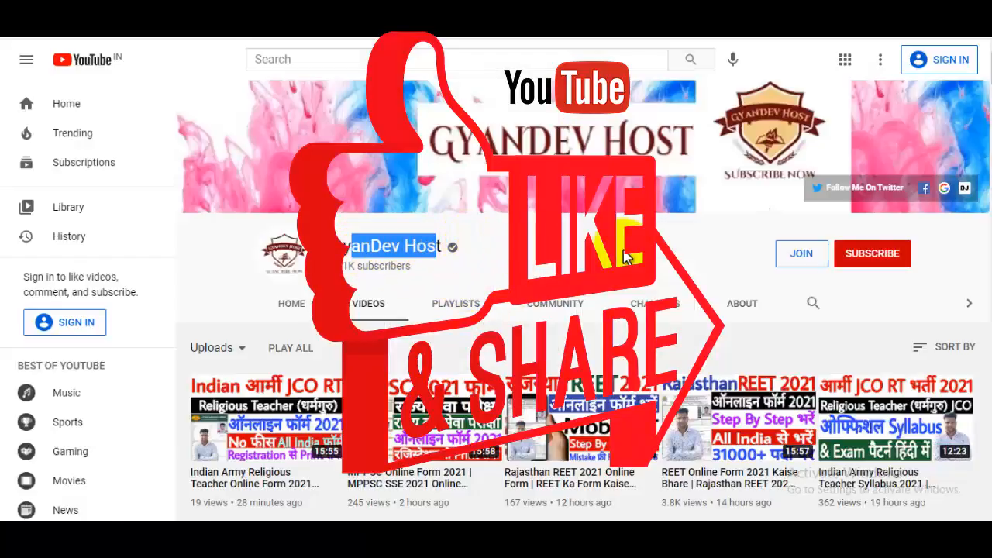